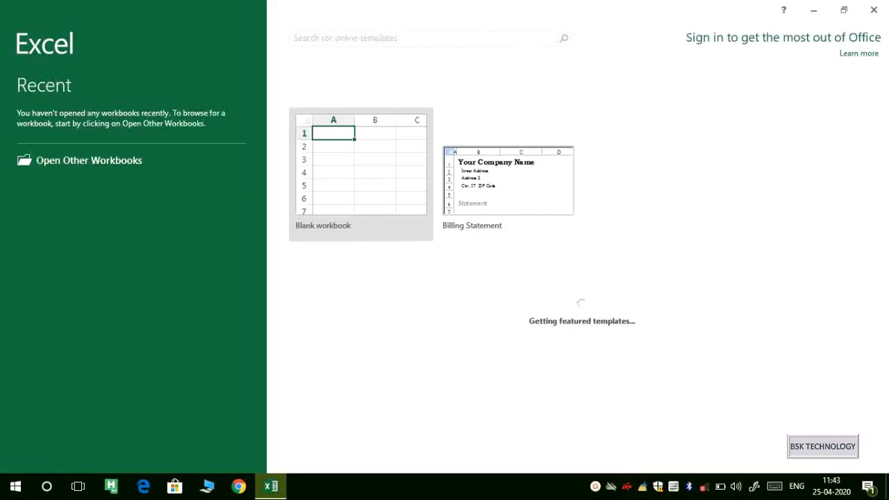
Start a blank workbook and enter the headers NAME, DOB and AADHAR NO. in C4:E4.
{"action": "left_click", "coordinate": [352, 158]}
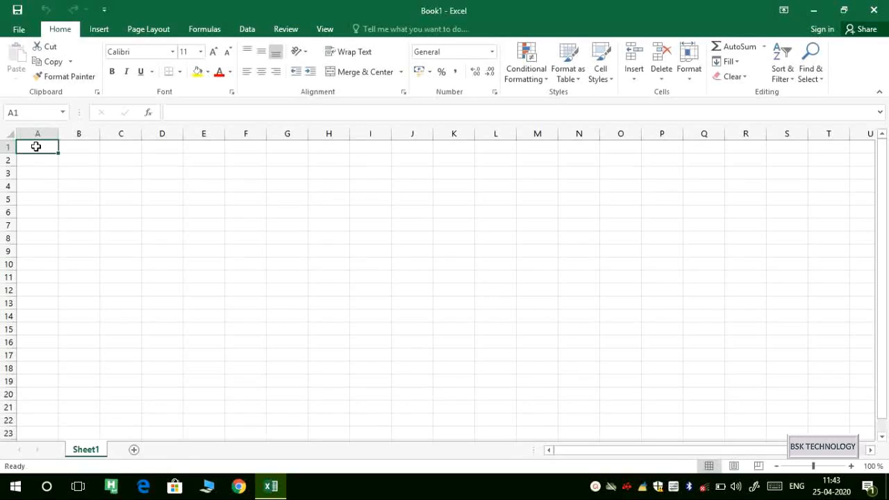
{"action": "left_click", "coordinate": [134, 189]}
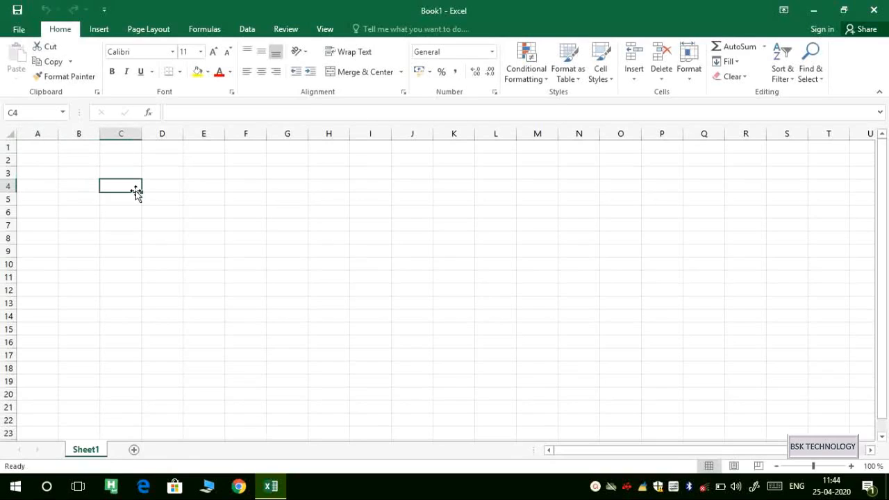
{"action": "type", "text": "NAME"}
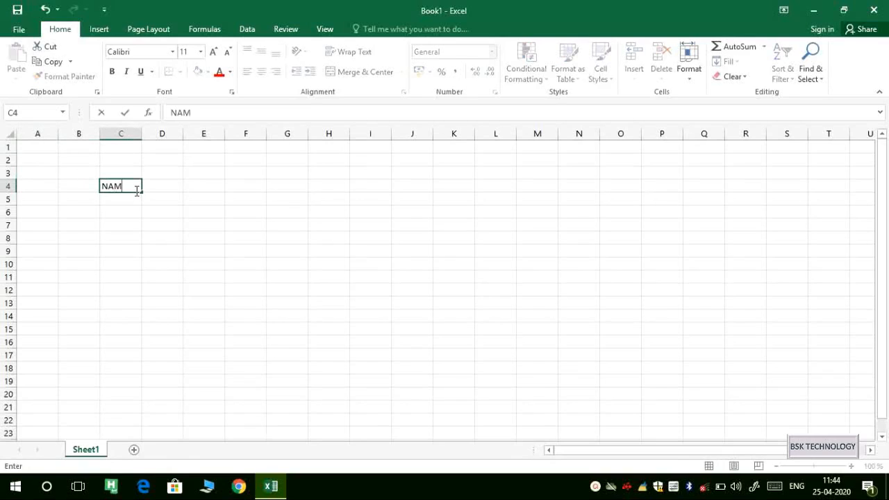
{"action": "left_click", "coordinate": [159, 192]}
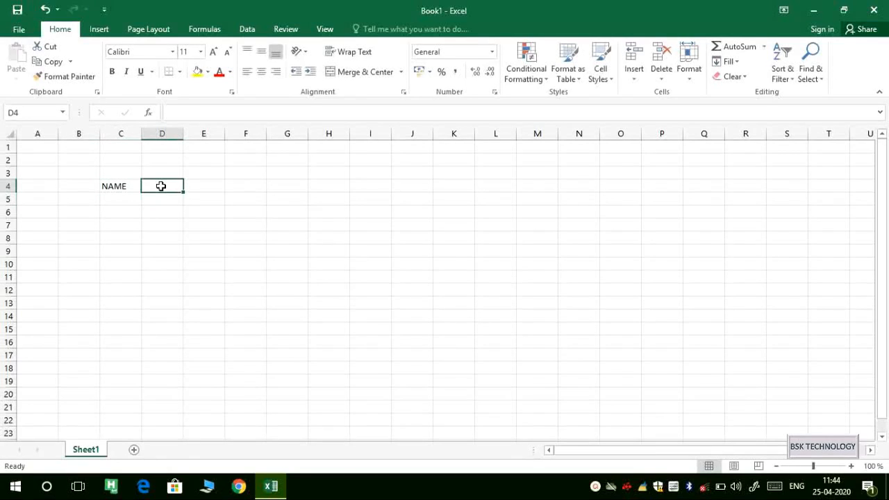
{"action": "type", "text": "DAT"}
{"action": "key", "text": "BackSpace"}
{"action": "key", "text": "BackSpace"}
{"action": "key", "text": "BackSpace"}
{"action": "type", "text": "DOB"}
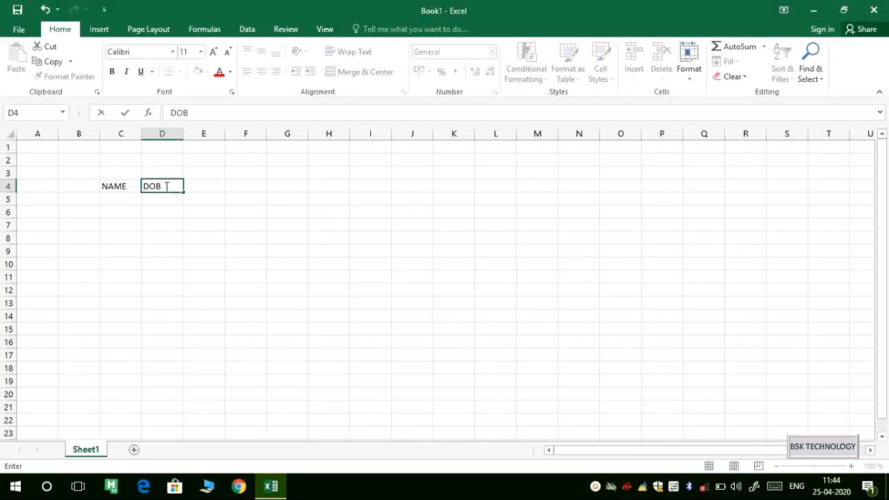
{"action": "left_click", "coordinate": [201, 189]}
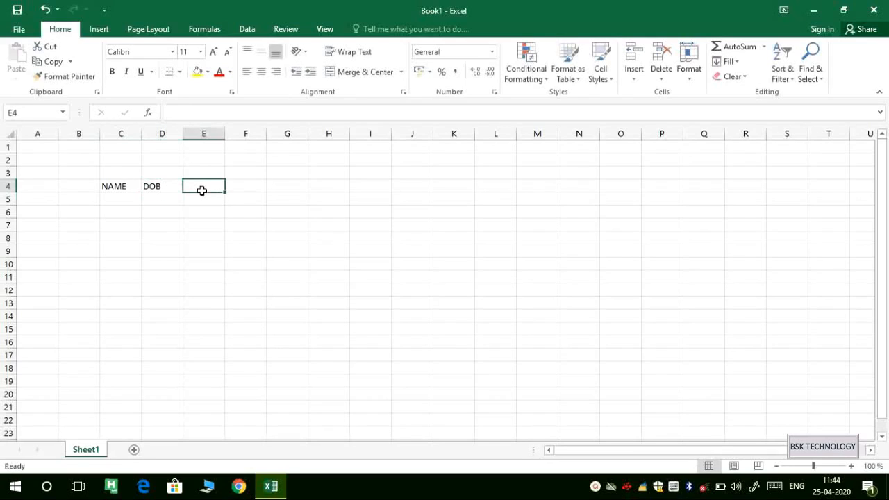
{"action": "type", "text": "AAD"}
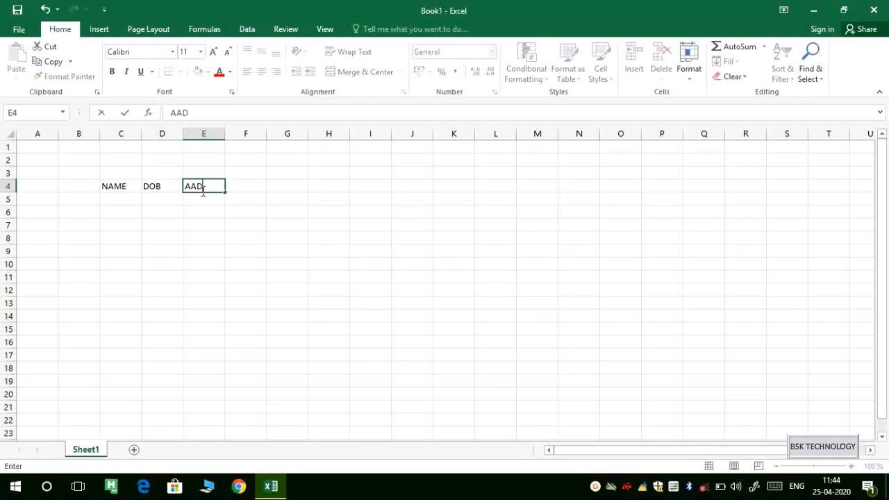
{"action": "type", "text": "HAR NO."}
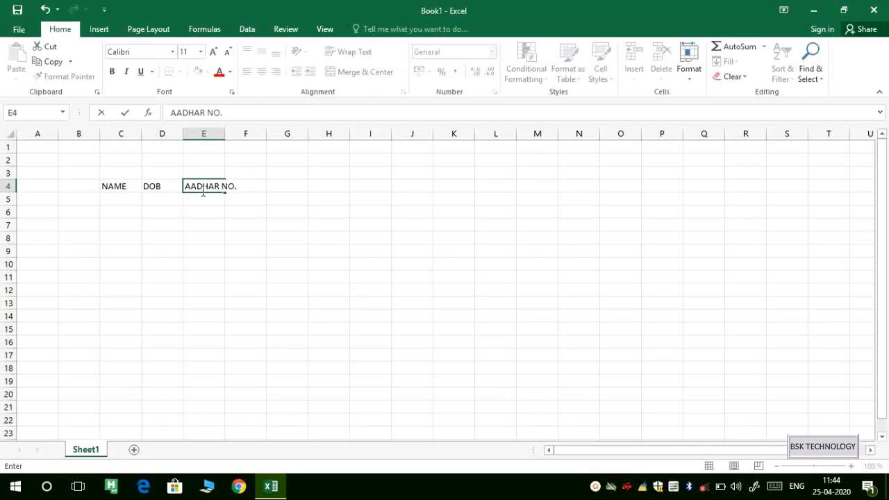
{"action": "left_click", "coordinate": [133, 206]}
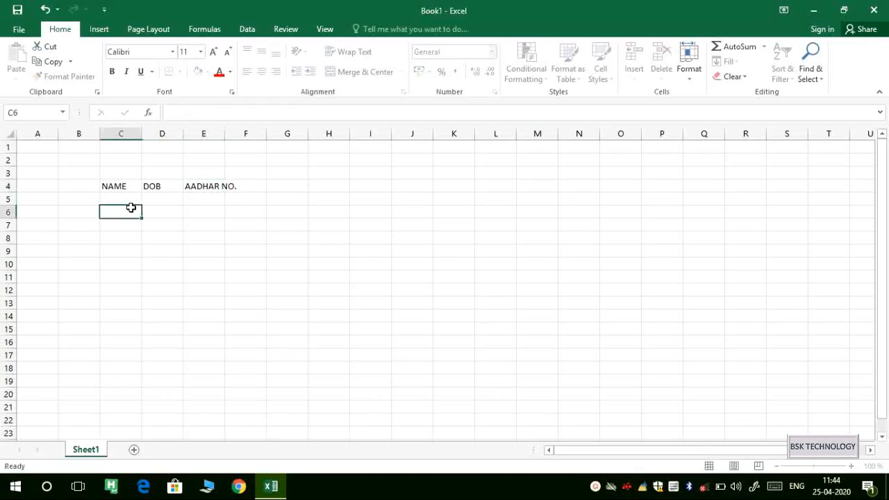
{"action": "left_click", "coordinate": [236, 187]}
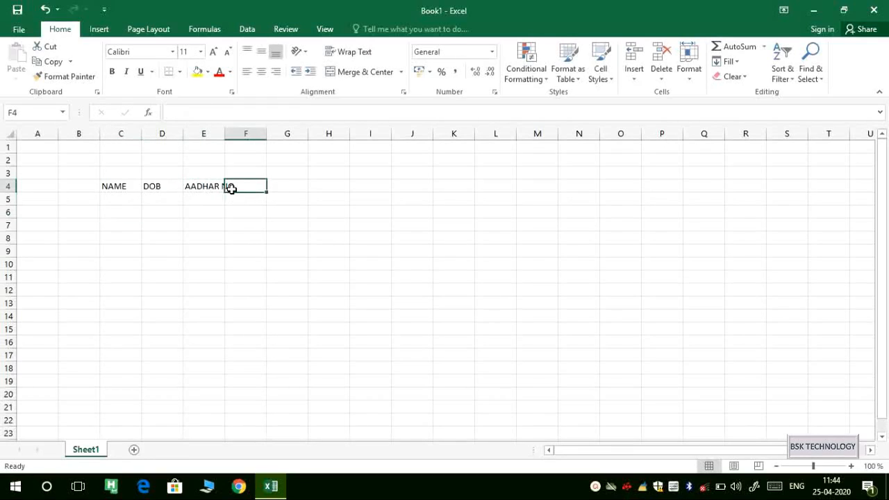
Widen columns E, D and C so the NAME, DOB and AADHAR NO. columns have more room.
{"action": "left_click", "coordinate": [190, 188]}
{"action": "left_click", "coordinate": [142, 188]}
{"action": "left_click", "coordinate": [132, 186]}
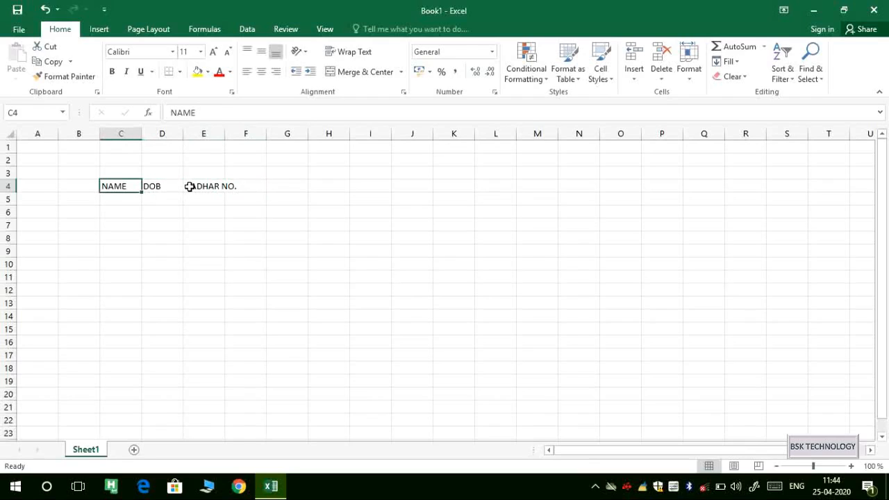
{"action": "left_click_drag", "start_coordinate": [175, 186], "coordinate": [232, 186]}
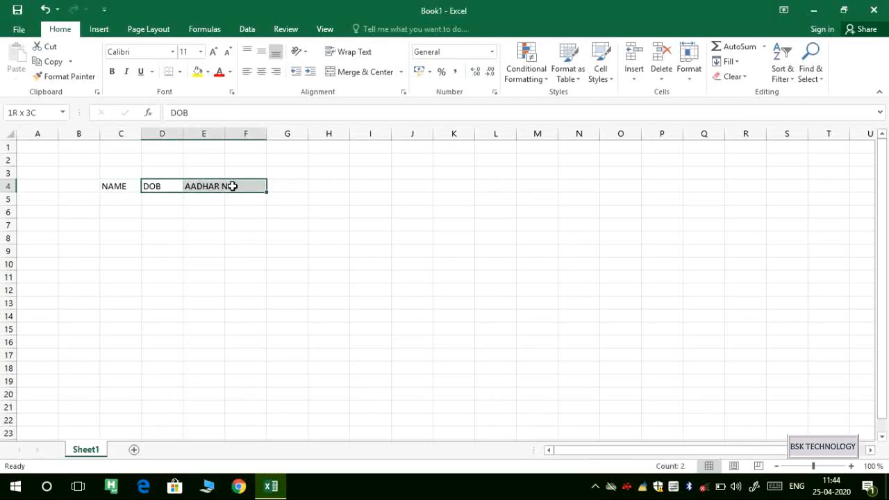
{"action": "left_click", "coordinate": [173, 263]}
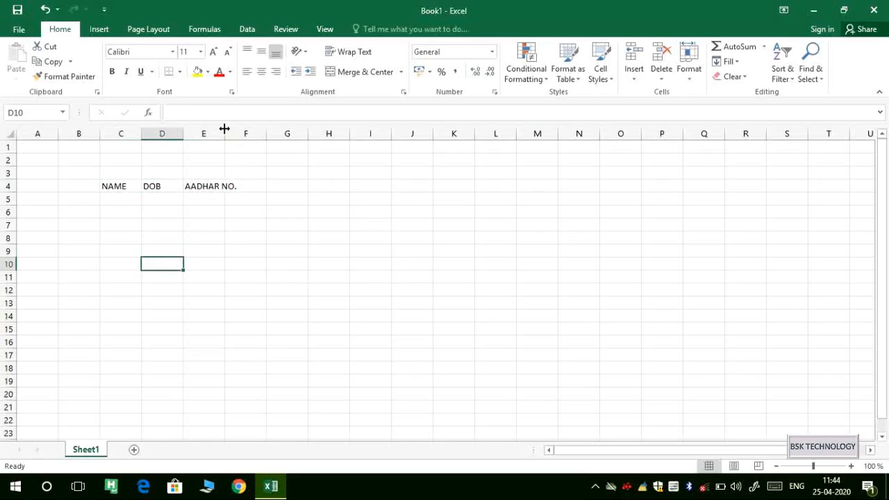
{"action": "left_click_drag", "start_coordinate": [224, 132], "coordinate": [270, 145]}
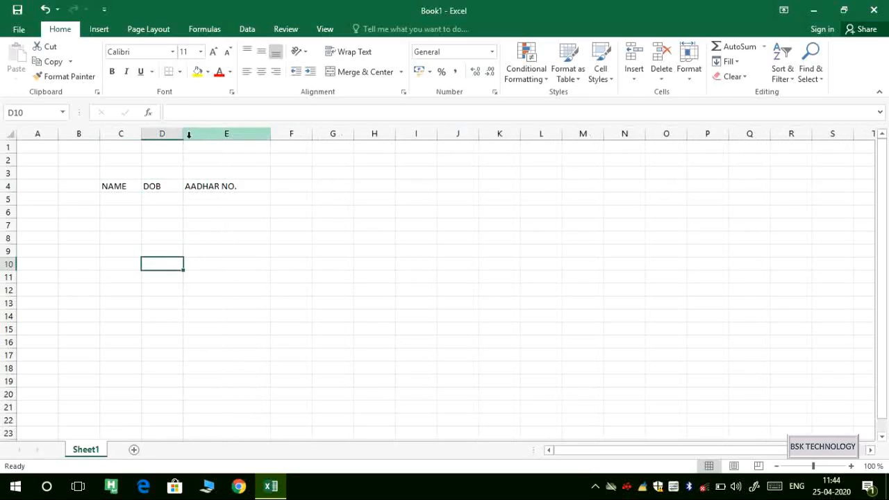
{"action": "left_click_drag", "start_coordinate": [184, 135], "coordinate": [216, 136]}
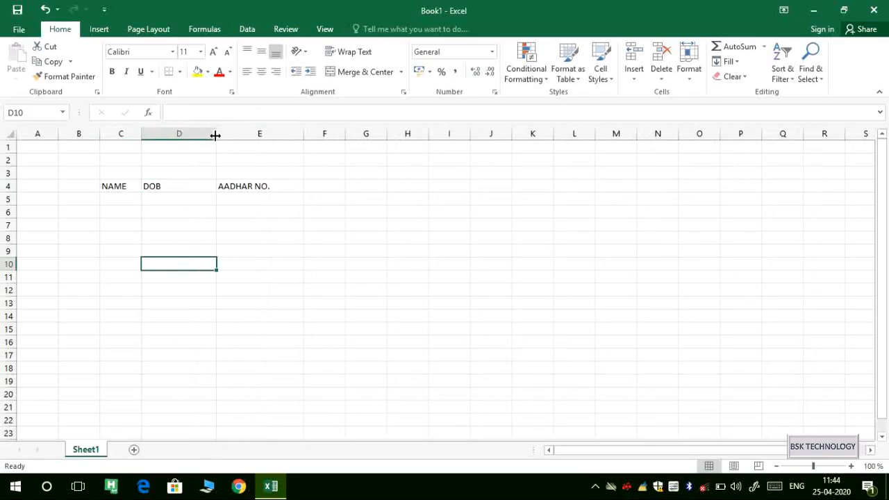
{"action": "left_click_drag", "start_coordinate": [142, 138], "coordinate": [245, 137]}
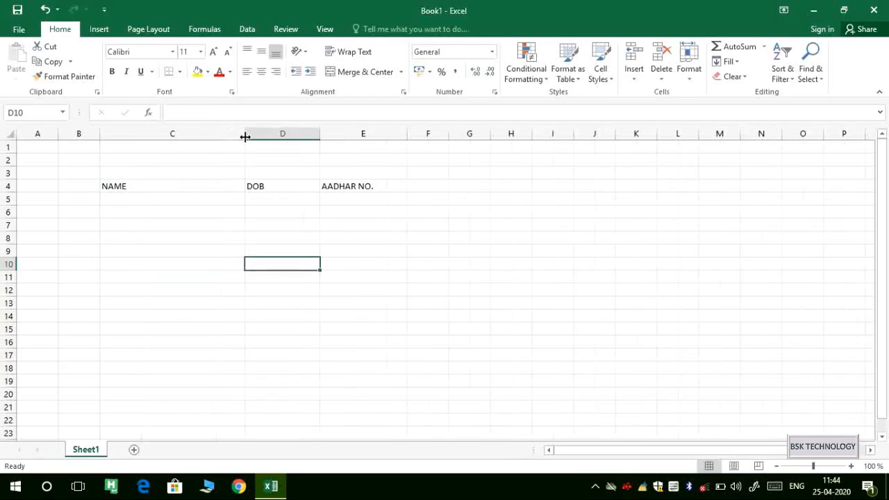
Enter the first two people's names in cells C5 and C6.
{"action": "left_click", "coordinate": [132, 200]}
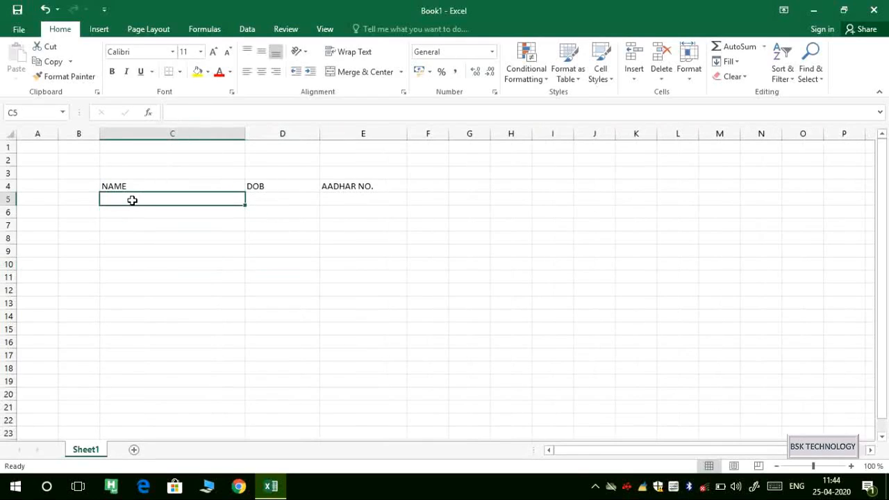
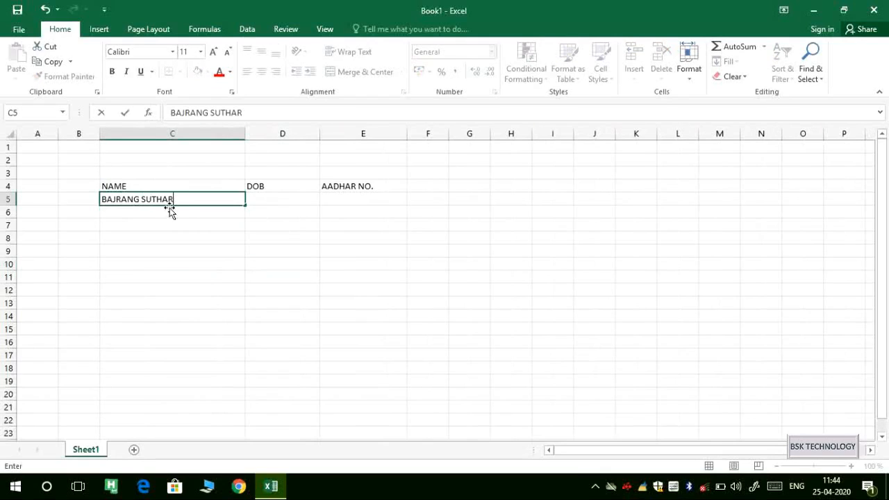
{"action": "left_click", "coordinate": [164, 211]}
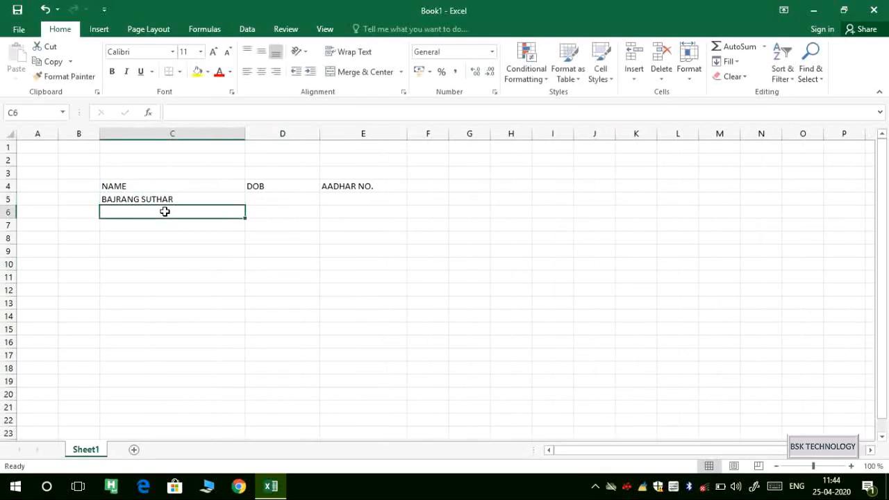
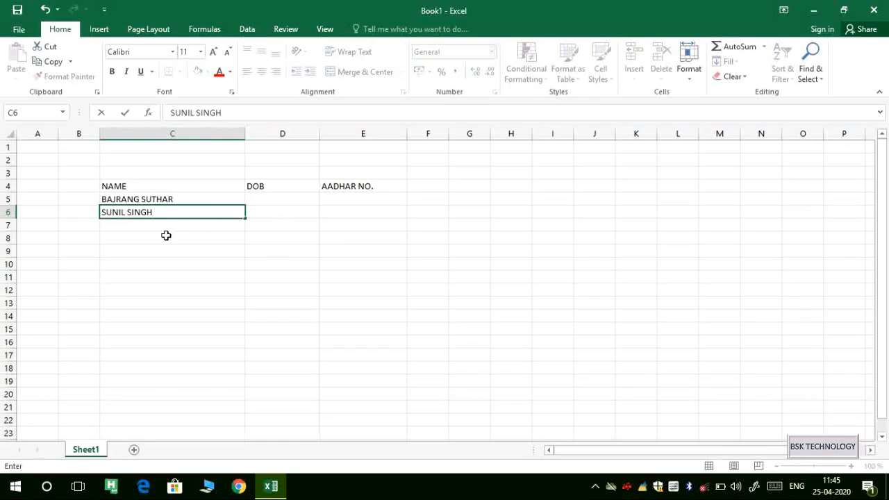
{"action": "key", "text": "Return"}
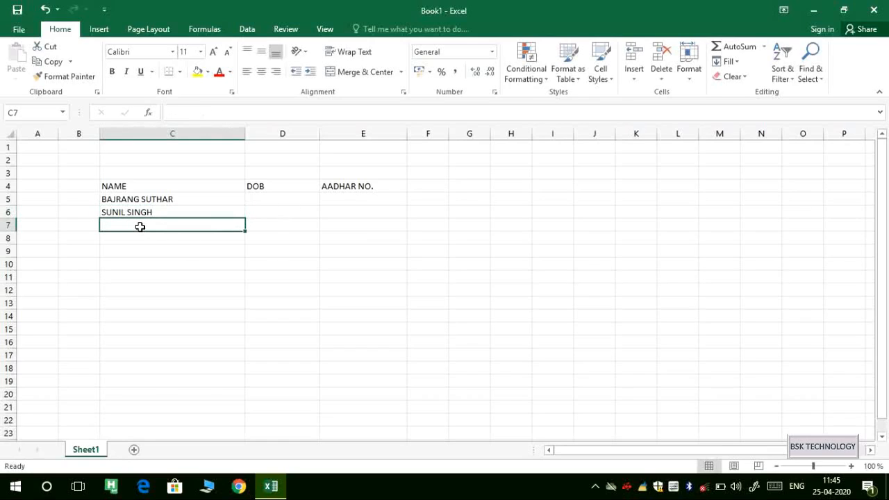
Enter the remaining three people's names in cells C7 through C9.
{"action": "type", "text": "RAJ"}
{"action": "key", "text": "BackSpace"}
{"action": "key", "text": "BackSpace"}
{"action": "key", "text": "BackSpace"}
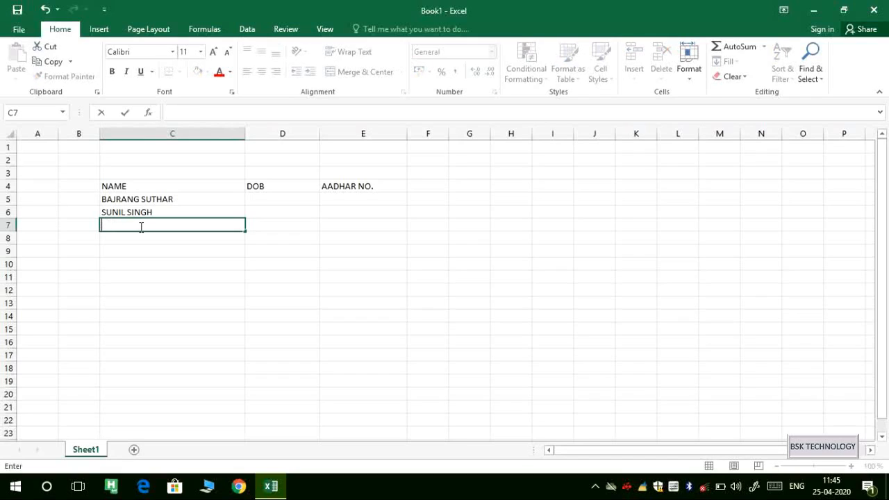
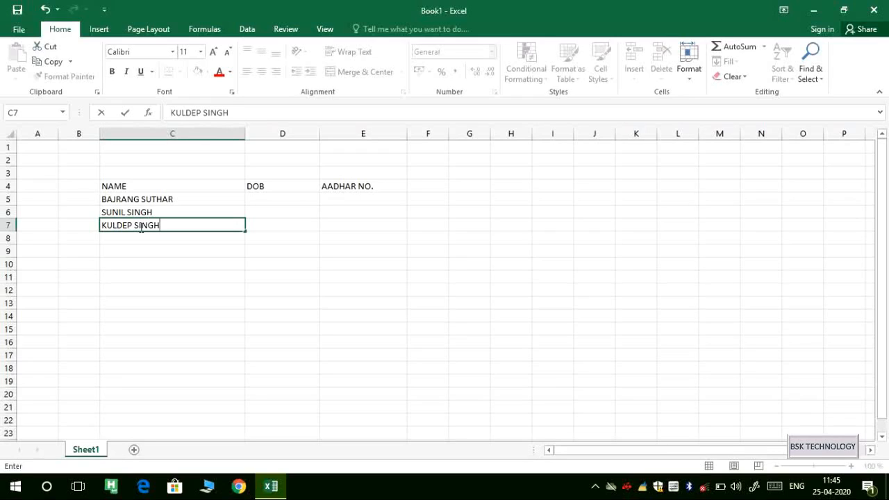
{"action": "key", "text": "Return"}
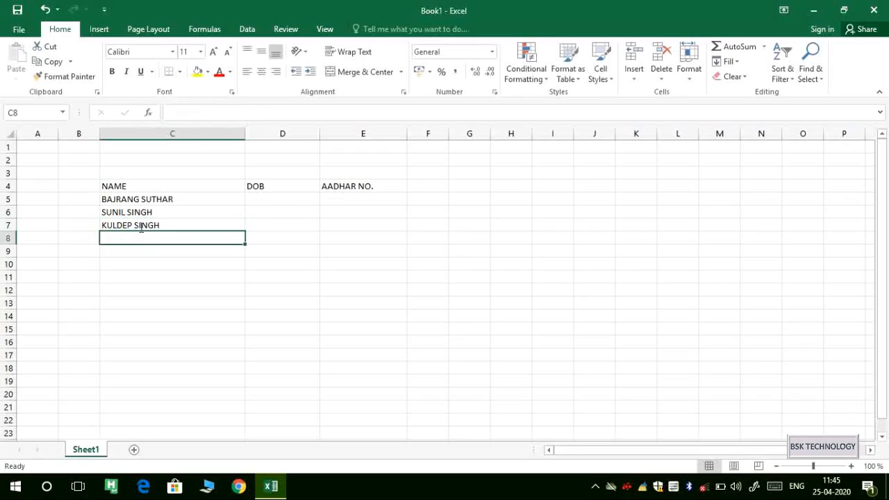
{"action": "type", "text": "SANDEEP"}
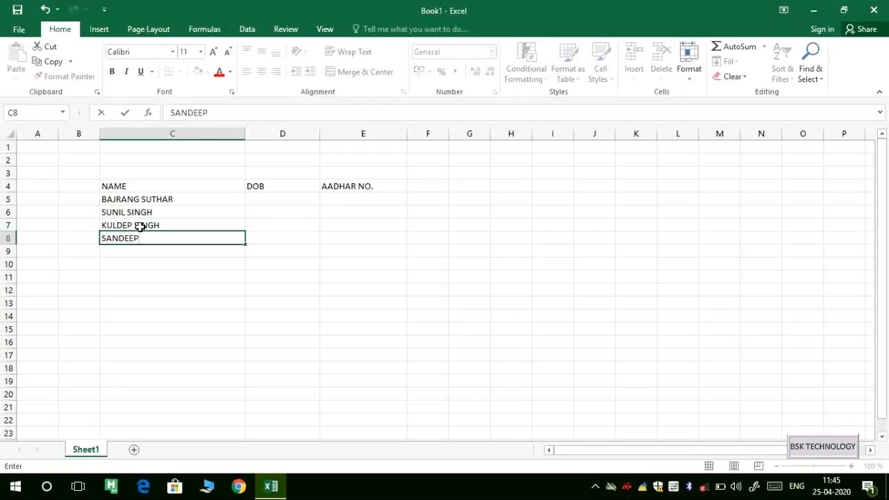
{"action": "left_click", "coordinate": [132, 250]}
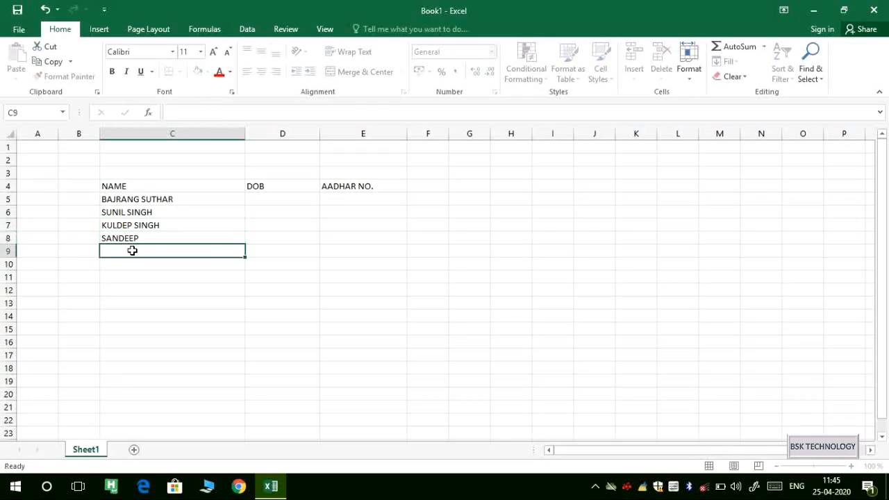
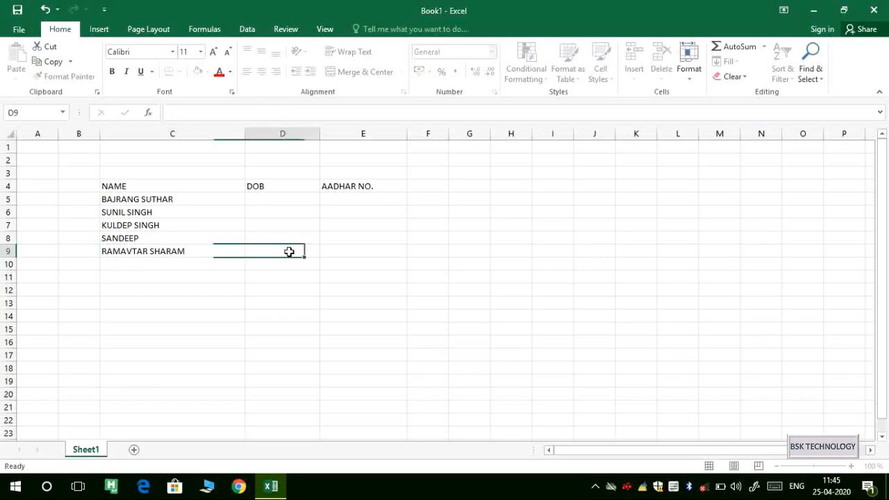
{"action": "left_click", "coordinate": [288, 252]}
Enter dash-separated dates of birth in D5 and D6, correcting typos.
{"action": "left_click", "coordinate": [280, 197]}
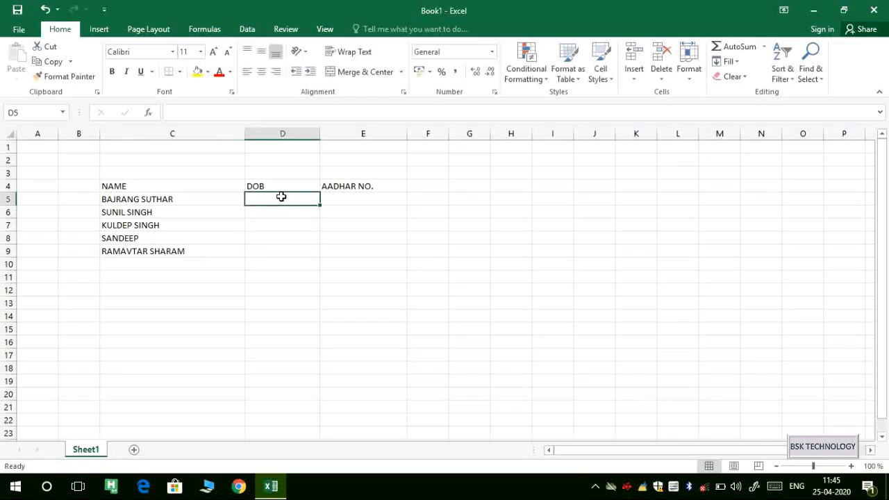
{"action": "type", "text": "12-34"}
{"action": "key", "text": "BackSpace"}
{"action": "type", "text": "-"}
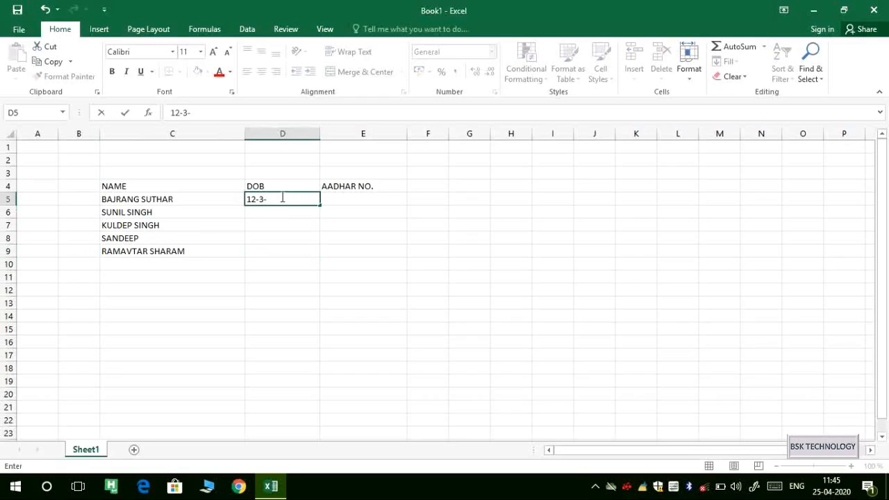
{"action": "type", "text": "1"}
{"action": "key", "text": "BackSpace"}
{"action": "type", "text": "09"}
{"action": "key", "text": "Return"}
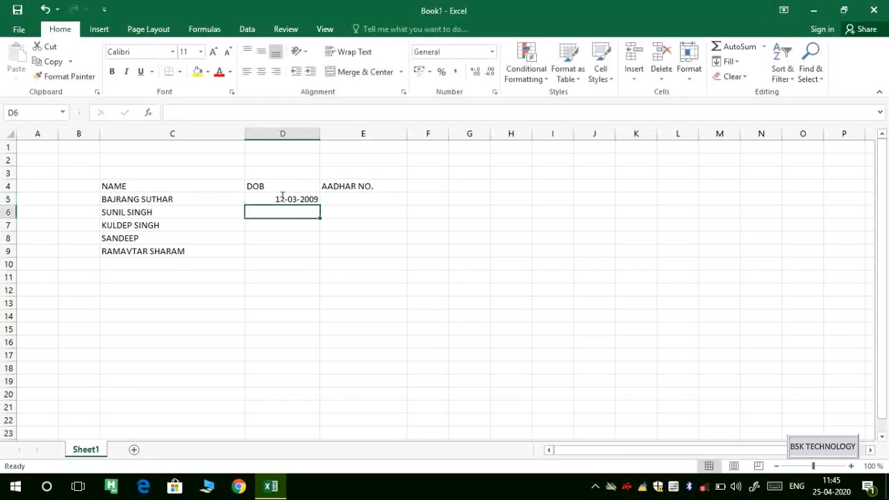
{"action": "type", "text": "8-5-5"}
{"action": "key", "text": "Return"}
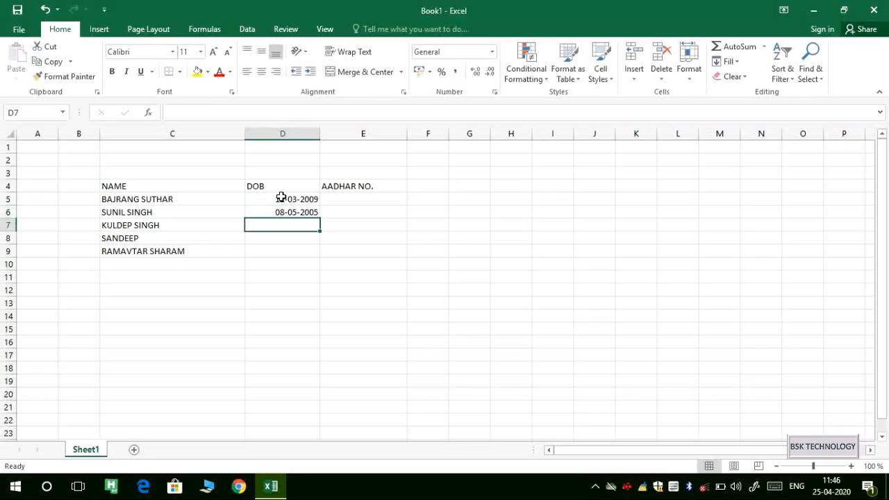
Enter dash-separated dates of birth in D7 through D9, fixing mistyped digits and dashes.
{"action": "type", "text": "9"}
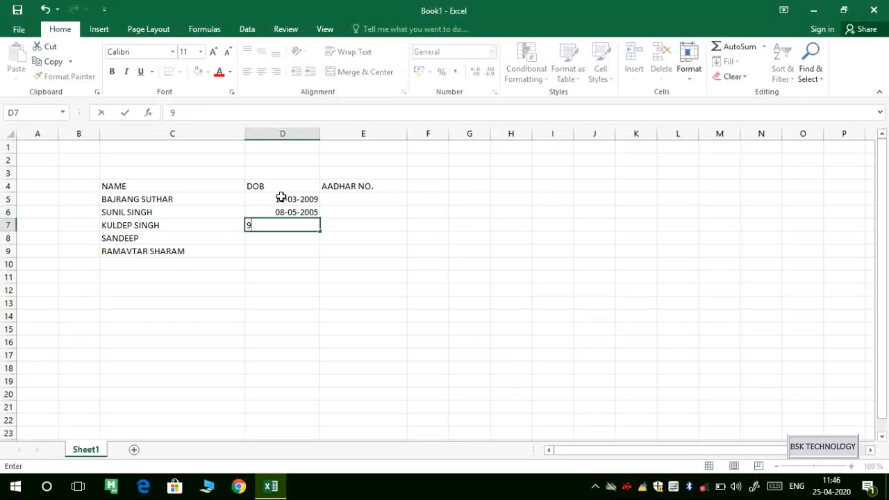
{"action": "key", "text": "ctrl+Return"}
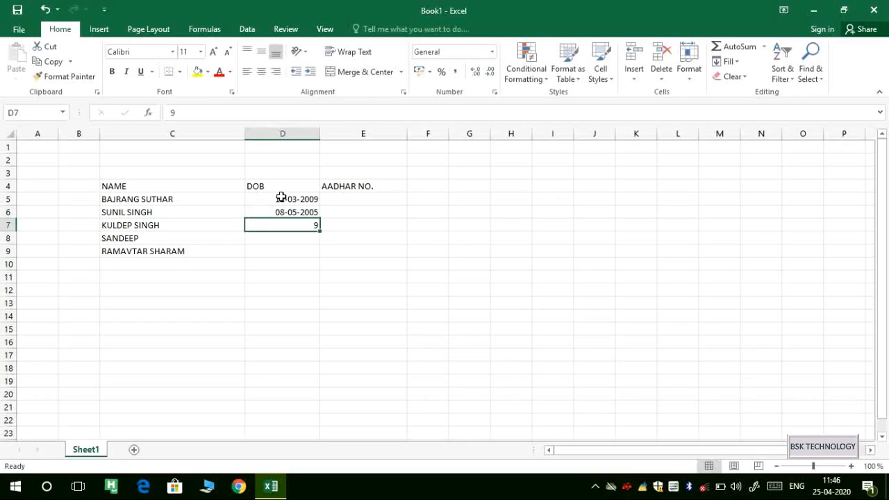
{"action": "type", "text": "-"}
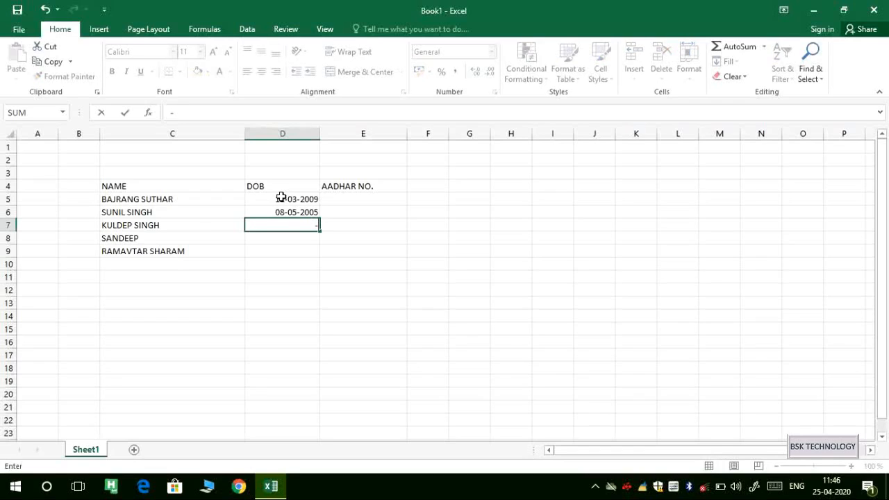
{"action": "key", "text": "BackSpace"}
{"action": "type", "text": "8-9-4"}
{"action": "key", "text": "Return"}
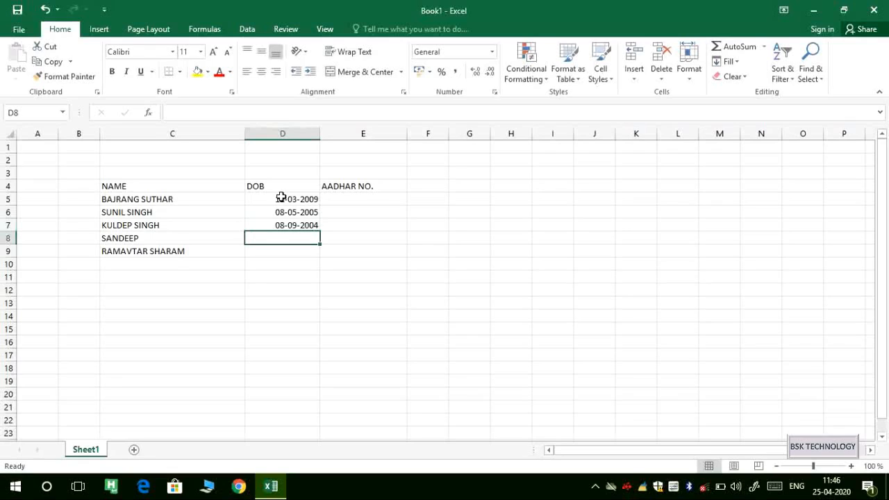
{"action": "type", "text": "8"}
{"action": "key", "text": "BackSpace"}
{"action": "type", "text": "5-"}
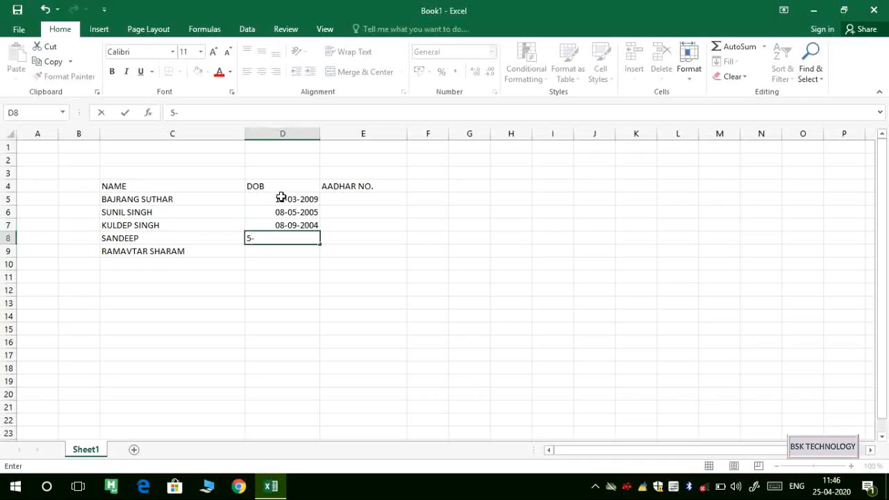
{"action": "type", "text": "9-2"}
{"action": "key", "text": "Return"}
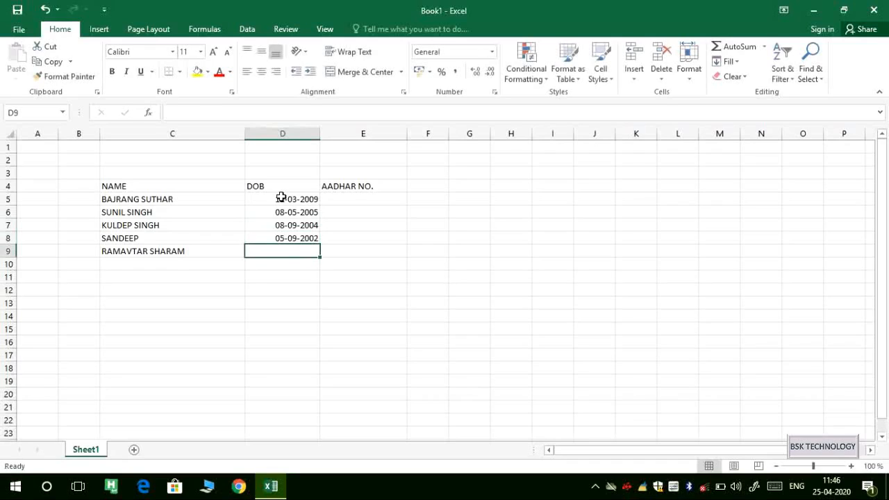
{"action": "type", "text": "7--"}
{"action": "key", "text": "BackSpace"}
{"action": "type", "text": "3"}
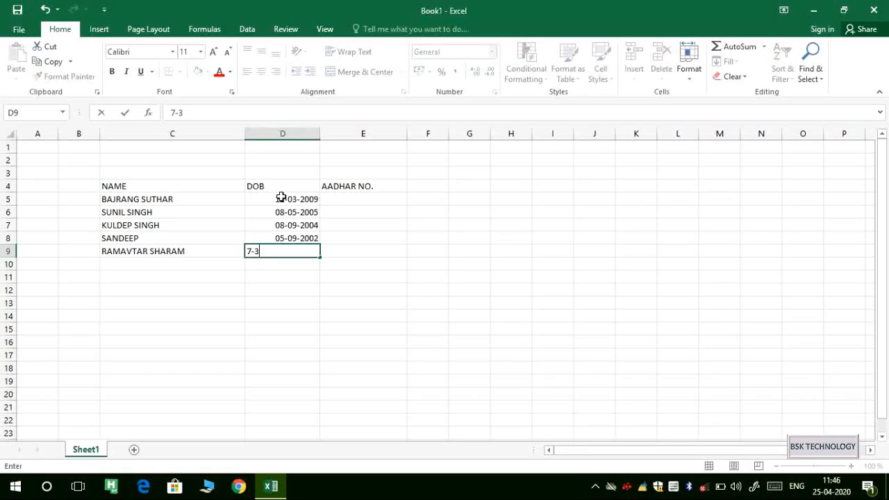
{"action": "type", "text": "-10"}
{"action": "key", "text": "Return"}
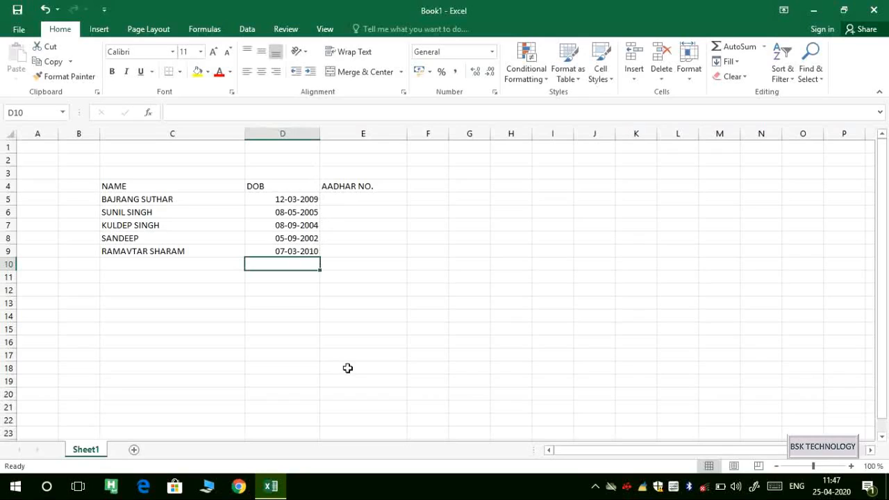
Enter the first person's Aadhaar number in cell E5.
{"action": "left_click", "coordinate": [290, 338]}
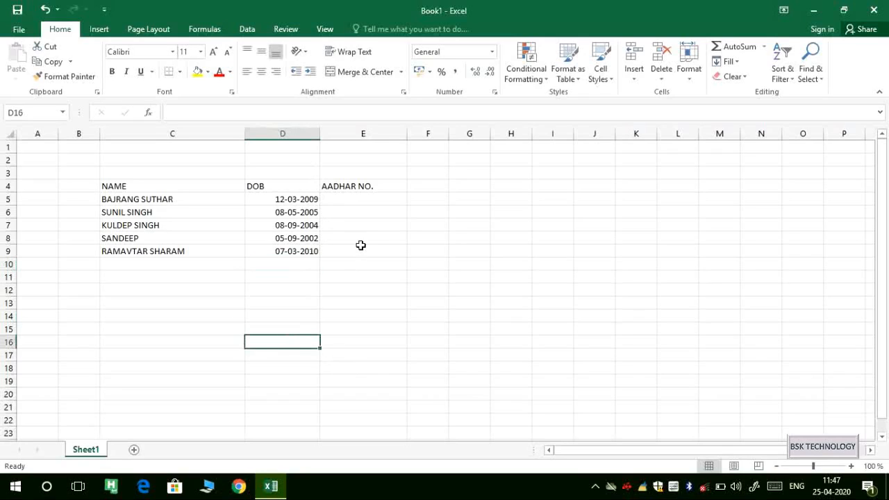
{"action": "left_click", "coordinate": [353, 201]}
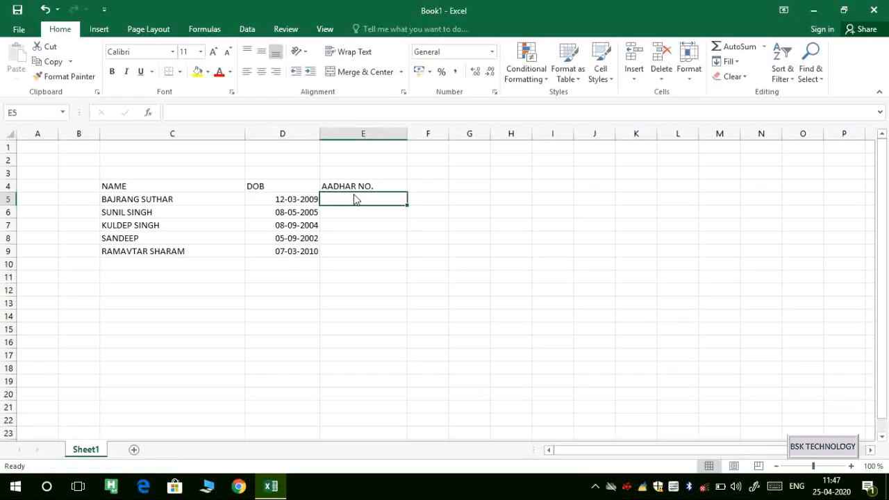
{"action": "type", "text": "324-4335"}
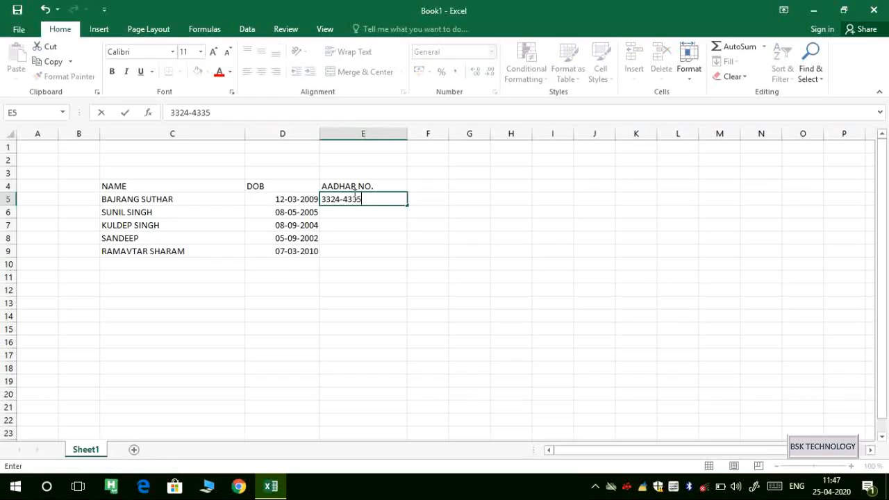
{"action": "type", "text": "-3564-4564"}
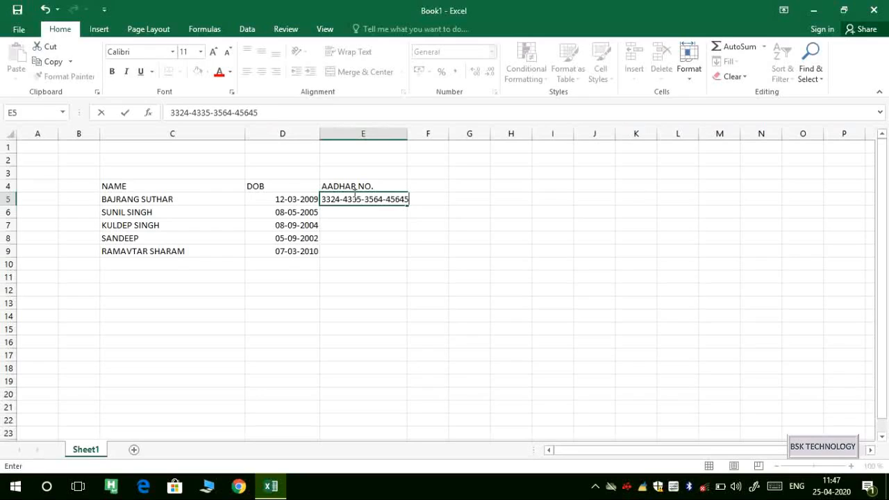
{"action": "key", "text": "Return"}
Enter and correct the second person's Aadhaar number in cell E6.
{"action": "type", "text": "464645645"}
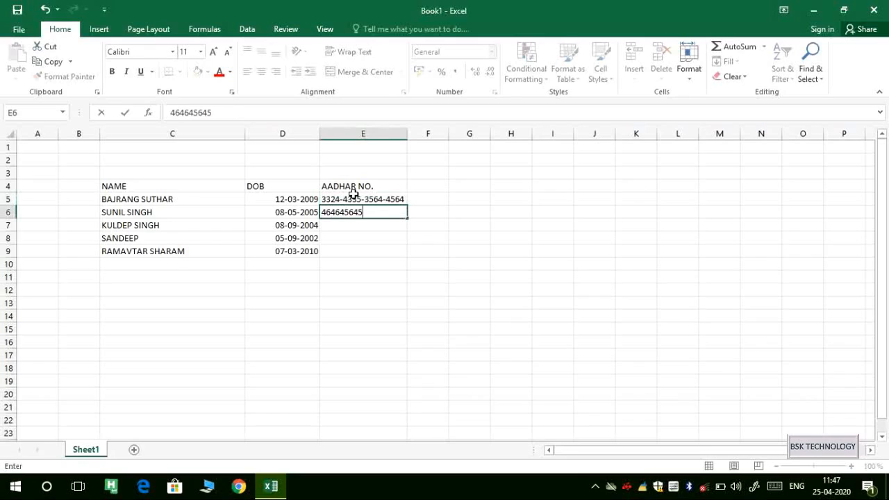
{"action": "key", "text": "BackSpace"}
{"action": "key", "text": "BackSpace"}
{"action": "key", "text": "BackSpace"}
{"action": "key", "text": "BackSpace"}
{"action": "key", "text": "BackSpace"}
{"action": "key", "text": "BackSpace"}
{"action": "type", "text": "3-6547-36457"}
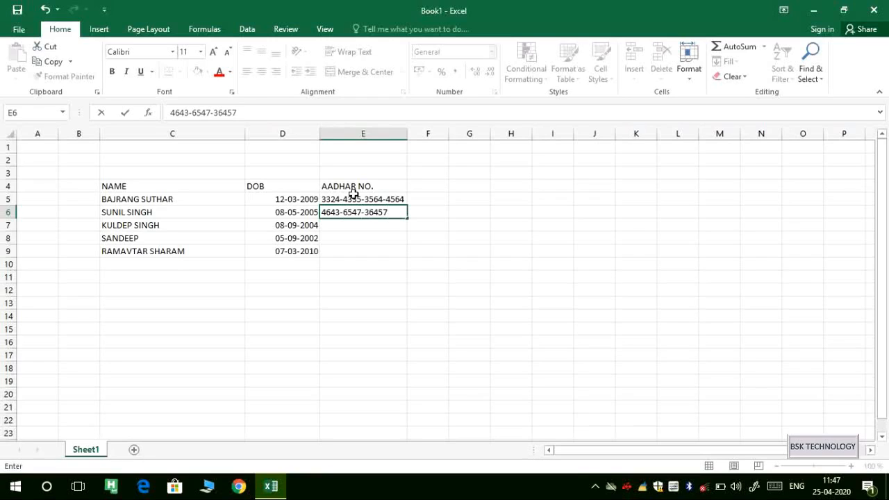
{"action": "key", "text": "Home"}
{"action": "key", "text": "Right"}
{"action": "key", "text": "Right"}
{"action": "key", "text": "Right"}
{"action": "key", "text": "Right"}
{"action": "key", "text": "Right"}
{"action": "key", "text": "Right"}
{"action": "key", "text": "Right"}
{"action": "key", "text": "Right"}
{"action": "key", "text": "Right"}
{"action": "key", "text": "Right"}
{"action": "key", "text": "Right"}
{"action": "key", "text": "Right"}
{"action": "key", "text": "Right"}
{"action": "key", "text": "Right"}
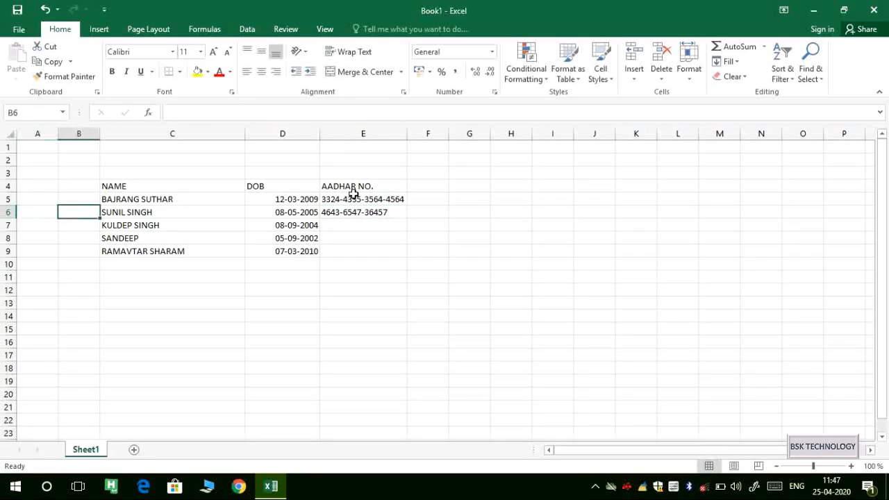
{"action": "key", "text": "Left"}
{"action": "key", "text": "Left"}
{"action": "key", "text": "Left"}
{"action": "key", "text": "Left"}
{"action": "key", "text": "Left"}
{"action": "key", "text": "Left"}
{"action": "key", "text": "Left"}
{"action": "key", "text": "Left"}
{"action": "key", "text": "Left"}
{"action": "key", "text": "Left"}
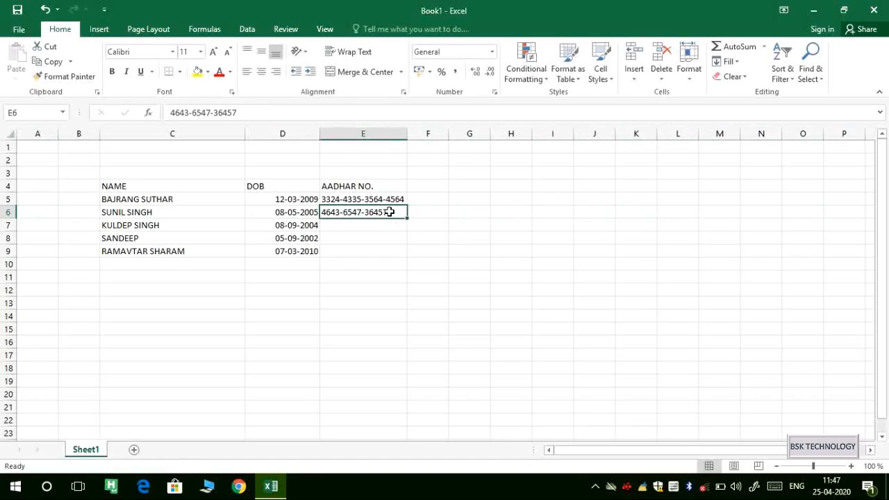
{"action": "key", "text": "BackSpace"}
{"action": "type", "text": "34-3665-3554"}
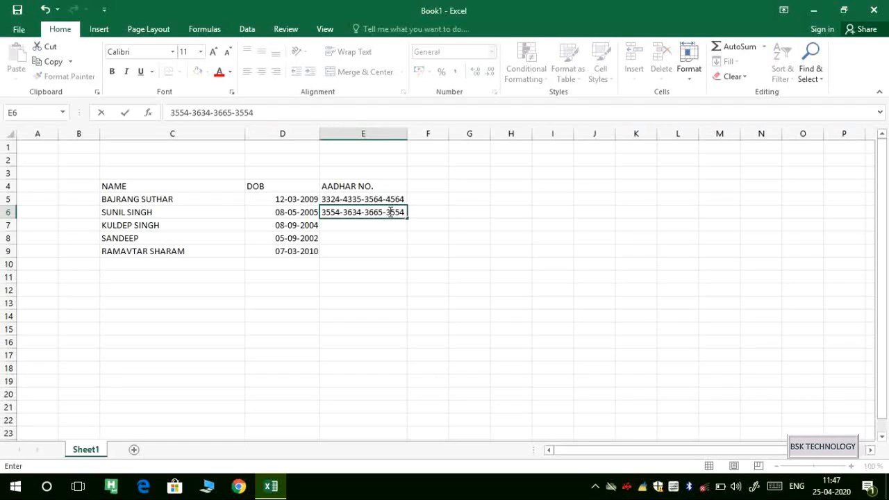
{"action": "key", "text": "Return"}
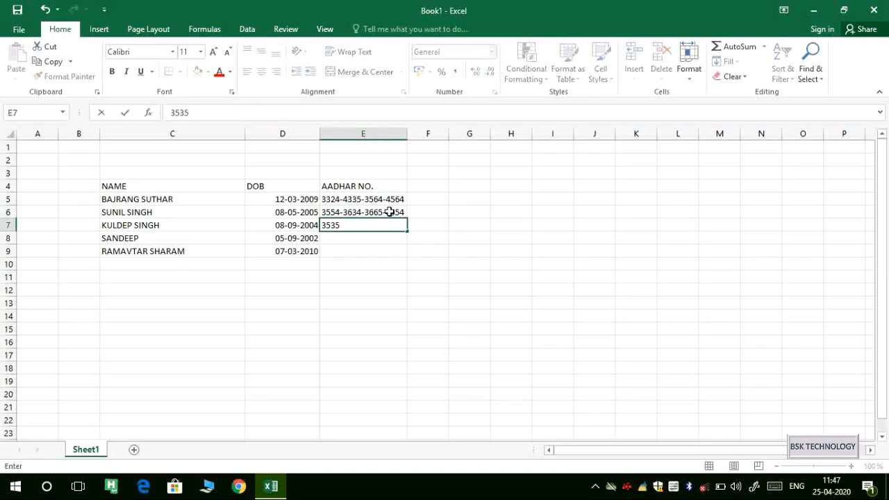
Enter the Aadhaar numbers in E7 through E9, re-entering the wrong value in E9.
{"action": "key", "text": "Return"}
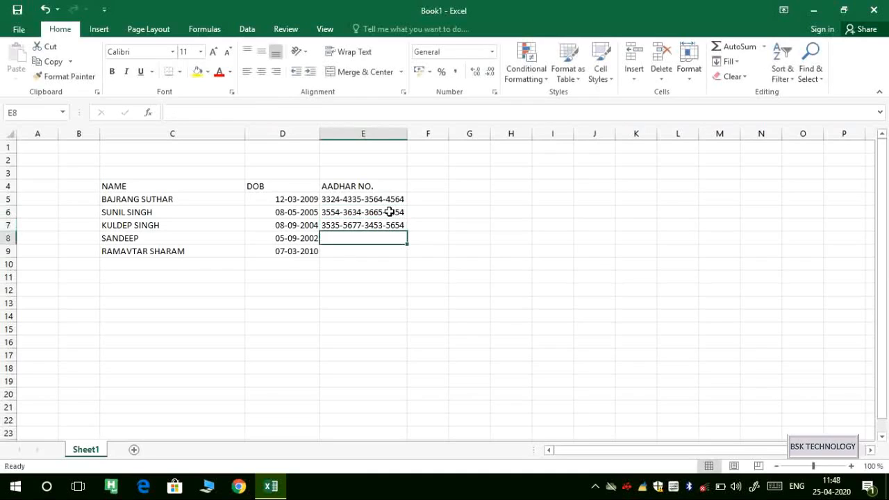
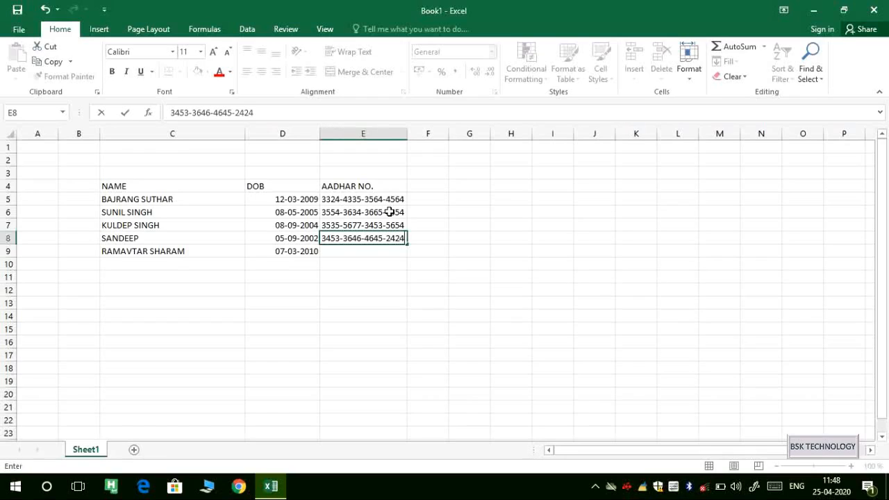
{"action": "key", "text": "Return"}
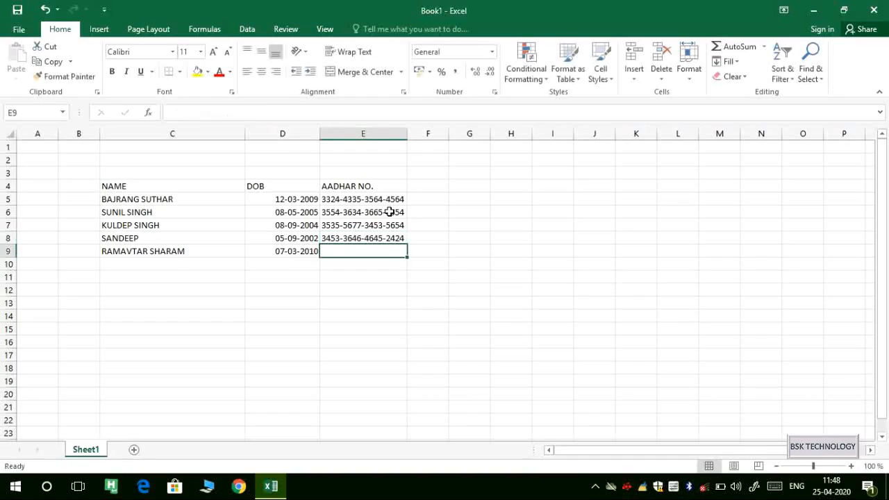
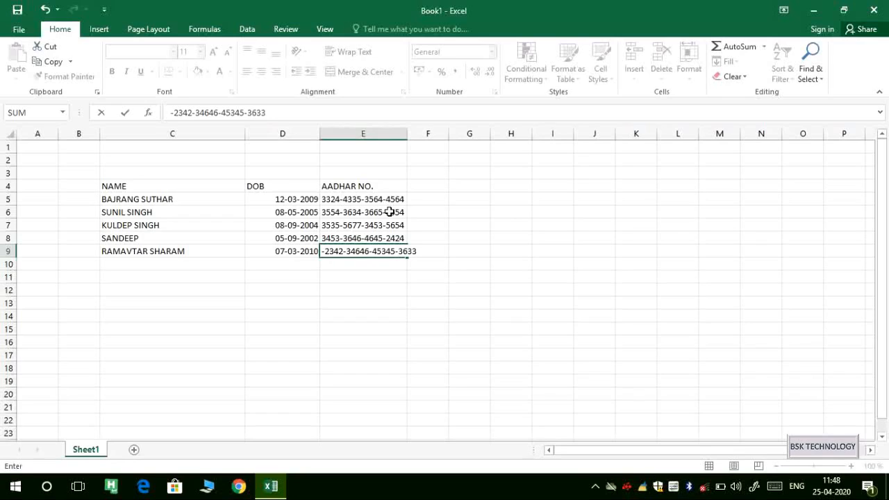
{"action": "key", "text": "Left"}
{"action": "key", "text": "Left"}
{"action": "key", "text": "Right"}
{"action": "key", "text": "Right"}
{"action": "key", "text": "Delete"}
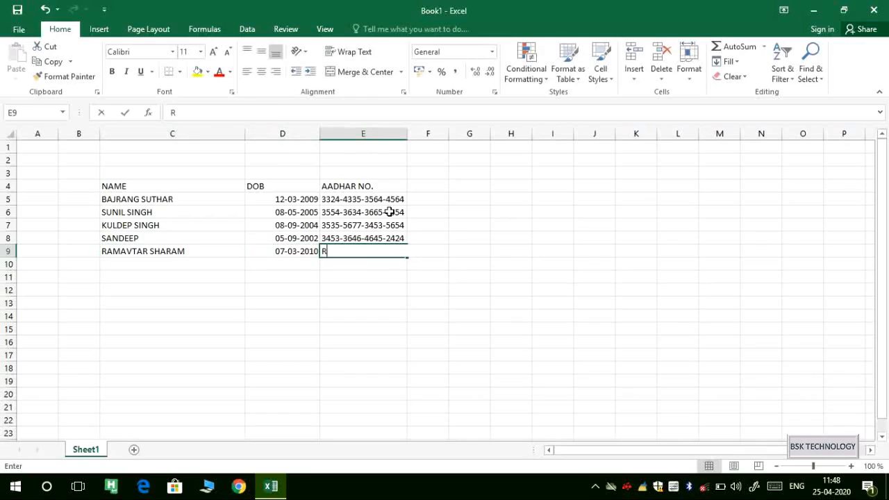
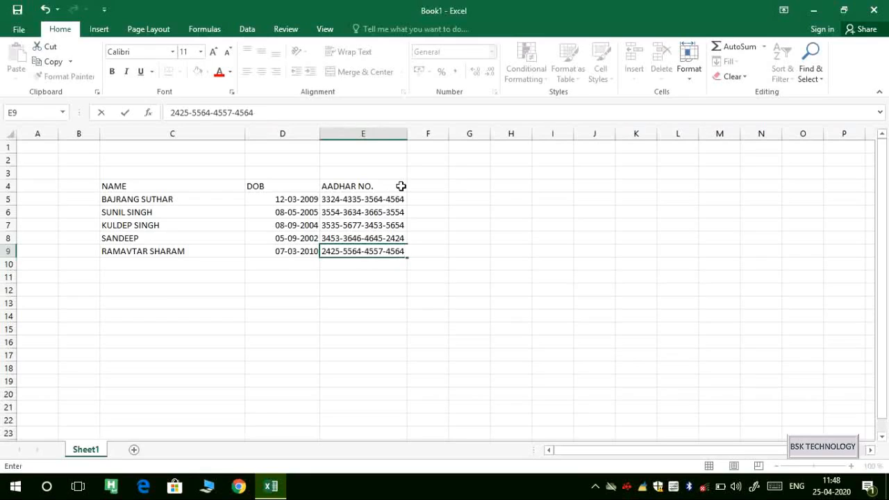
{"action": "left_click", "coordinate": [260, 288]}
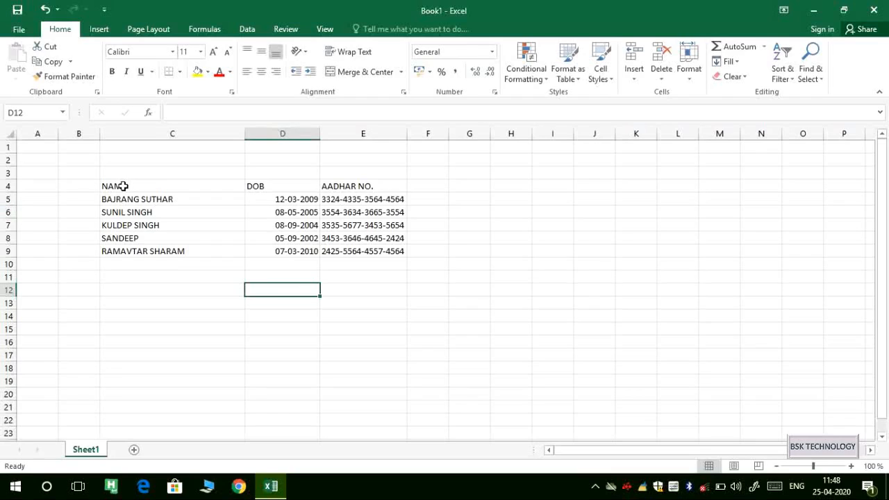
Set the header cells C4:E4 to the Algerian font.
{"action": "left_click_drag", "start_coordinate": [111, 186], "coordinate": [364, 186]}
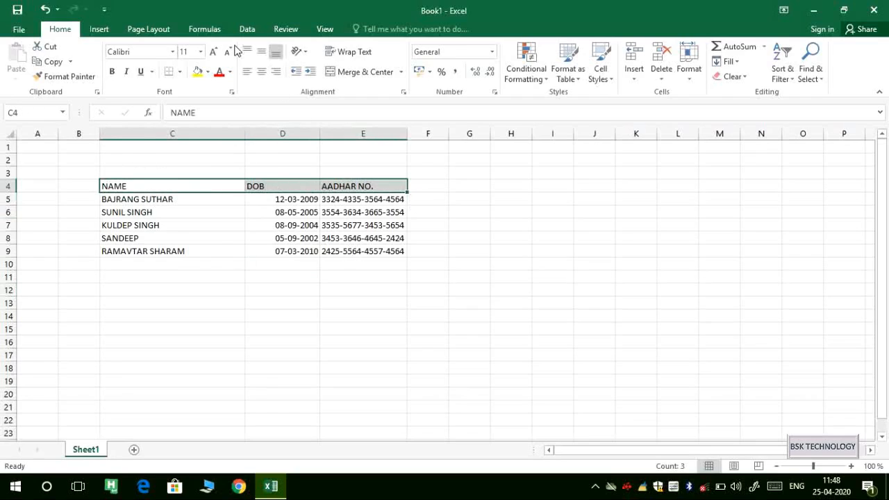
{"action": "left_click", "coordinate": [173, 52]}
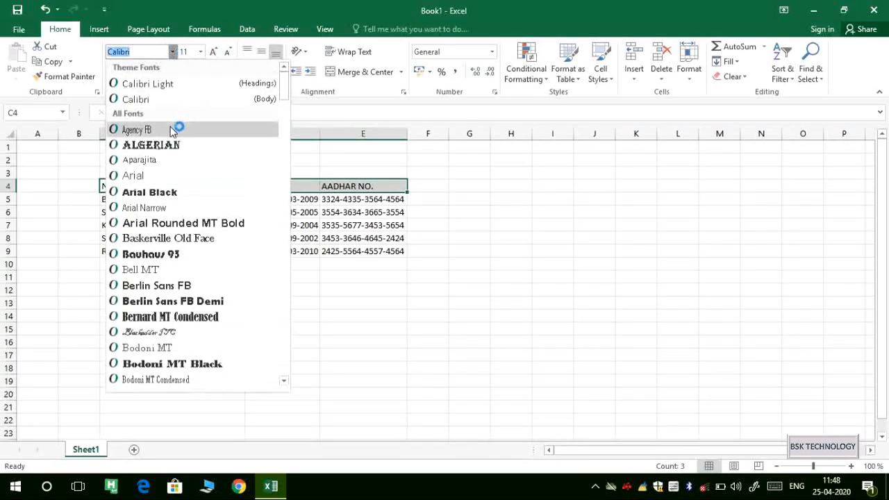
{"action": "left_click", "coordinate": [166, 146]}
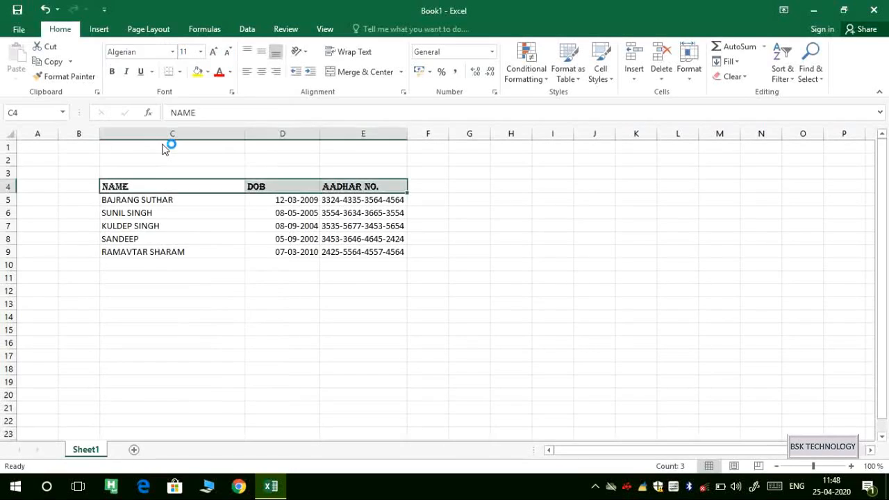
{"action": "left_click", "coordinate": [219, 305]}
Set the five data rows C5:E9 to the Arial font.
{"action": "left_click_drag", "start_coordinate": [106, 198], "coordinate": [381, 254]}
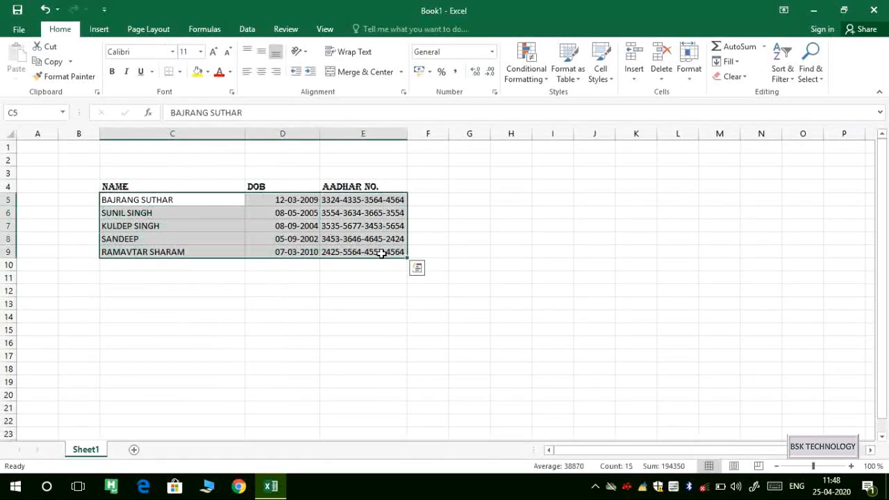
{"action": "left_click", "coordinate": [173, 52]}
{"action": "left_click", "coordinate": [171, 182]}
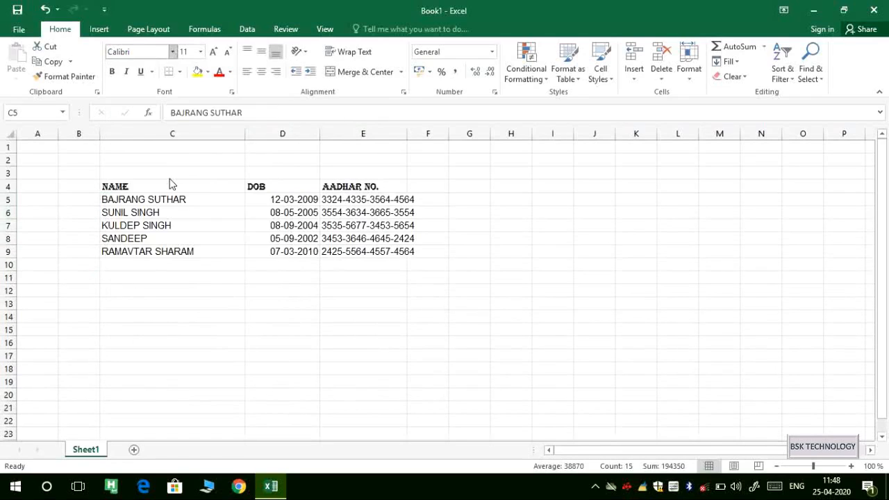
{"action": "left_click", "coordinate": [116, 295]}
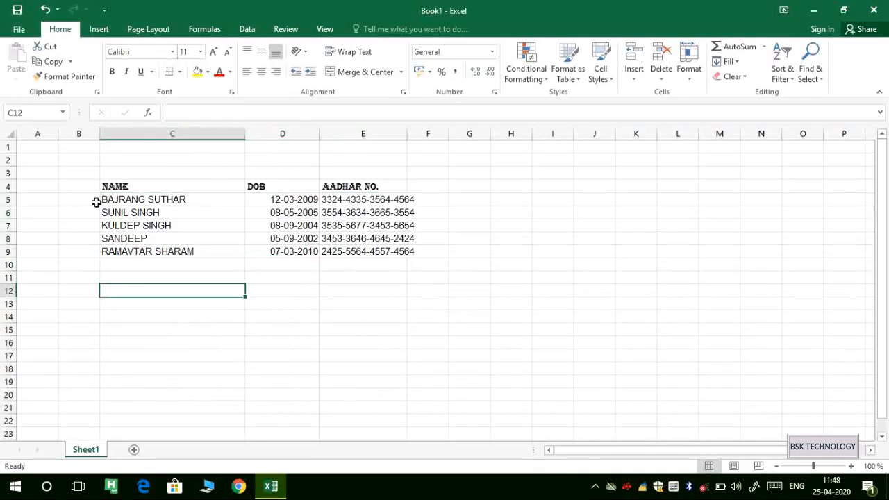
{"action": "left_click_drag", "start_coordinate": [104, 199], "coordinate": [405, 253]}
{"action": "left_click", "coordinate": [348, 268]}
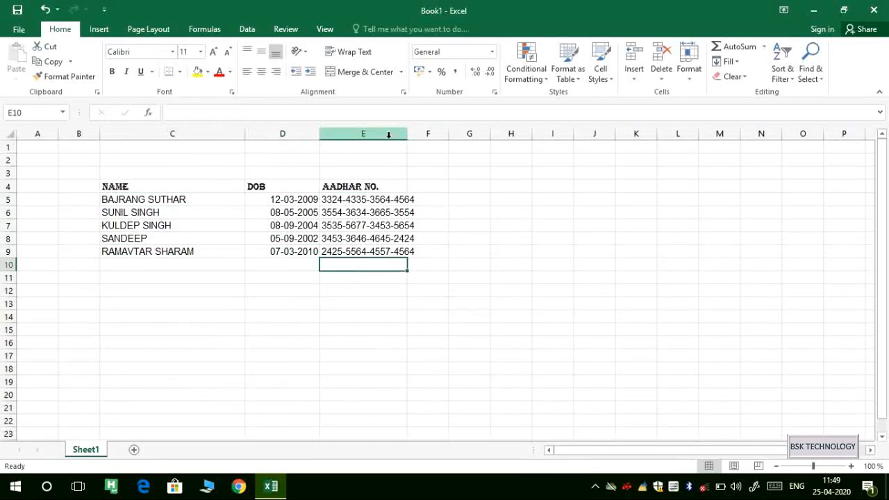
Widen column E to 23.00 so the full AADHAR NO. numbers fit, then select C5:E9.
{"action": "left_click_drag", "start_coordinate": [409, 135], "coordinate": [430, 139]}
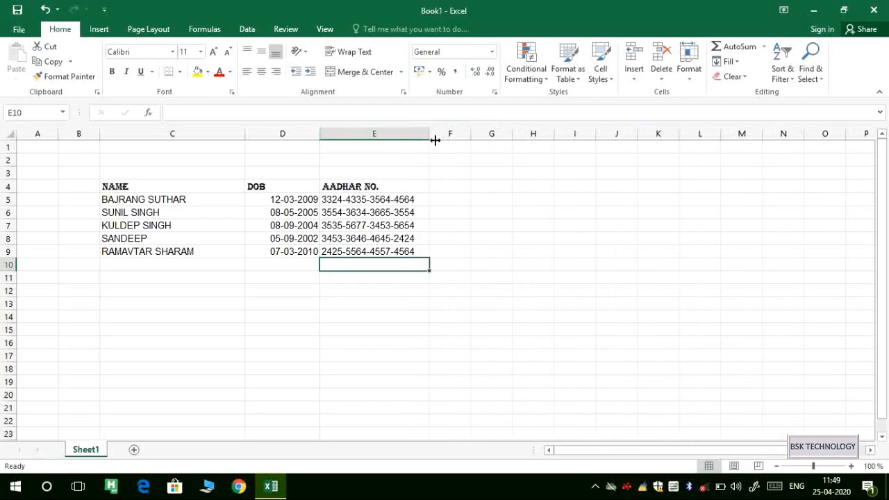
{"action": "left_click_drag", "start_coordinate": [108, 198], "coordinate": [373, 248]}
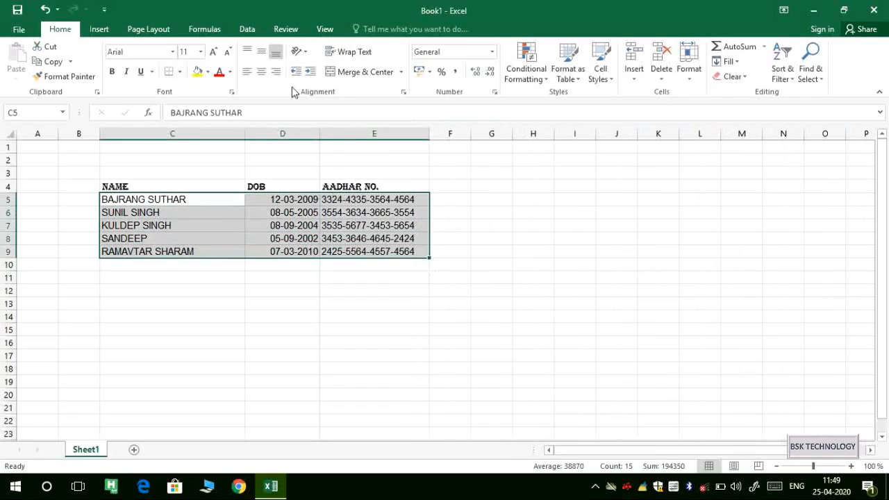
Change the data rows' font colour to Yellow, replacing an initial red choice.
{"action": "left_click", "coordinate": [230, 73]}
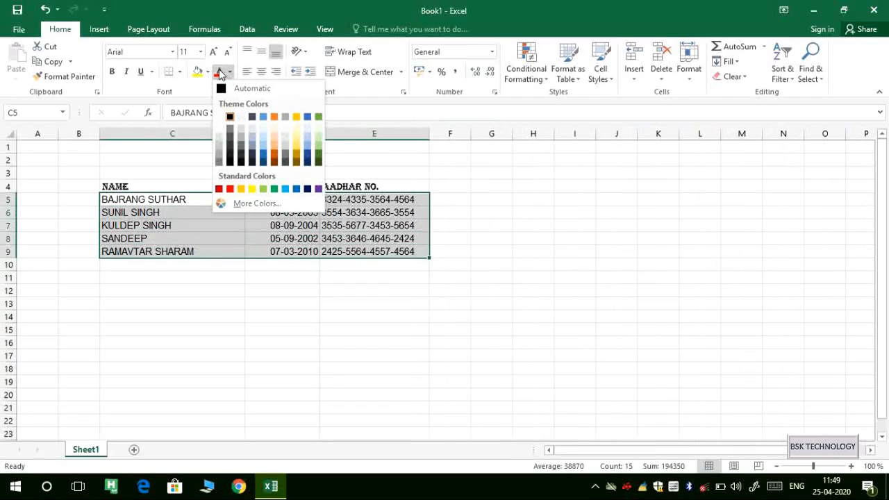
{"action": "left_click", "coordinate": [230, 188]}
{"action": "left_click", "coordinate": [231, 72]}
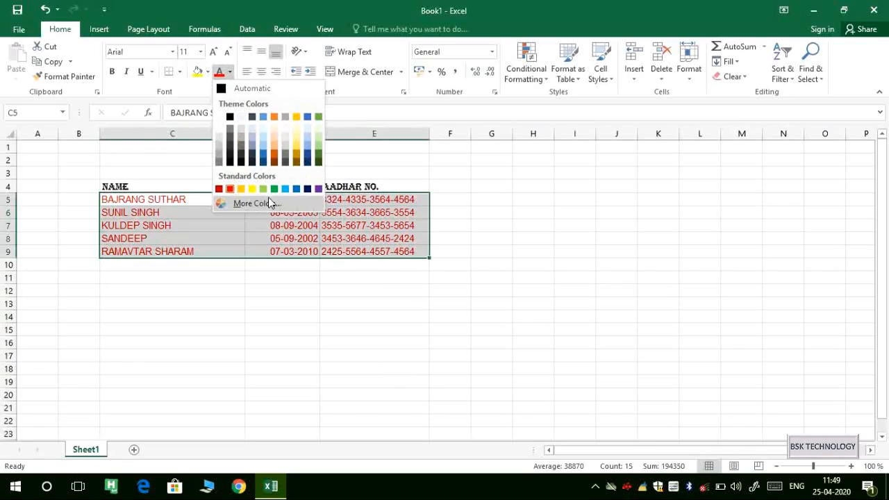
{"action": "left_click", "coordinate": [252, 189]}
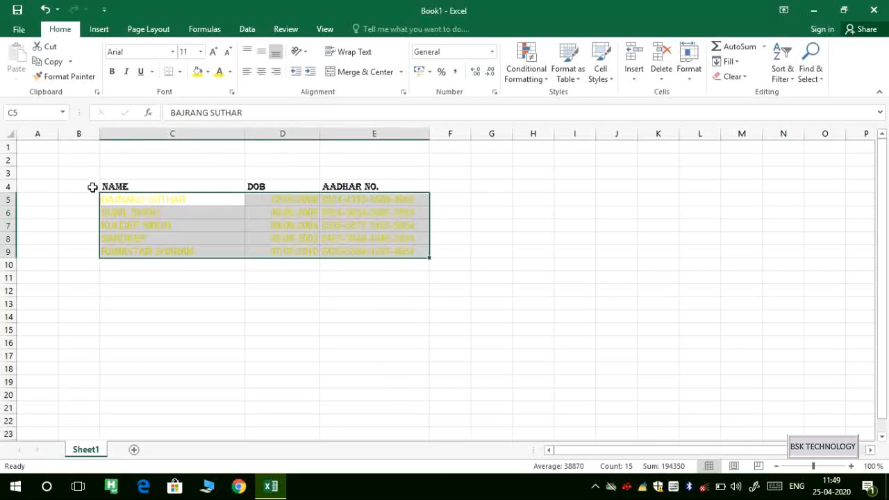
{"action": "left_click_drag", "start_coordinate": [103, 186], "coordinate": [365, 180]}
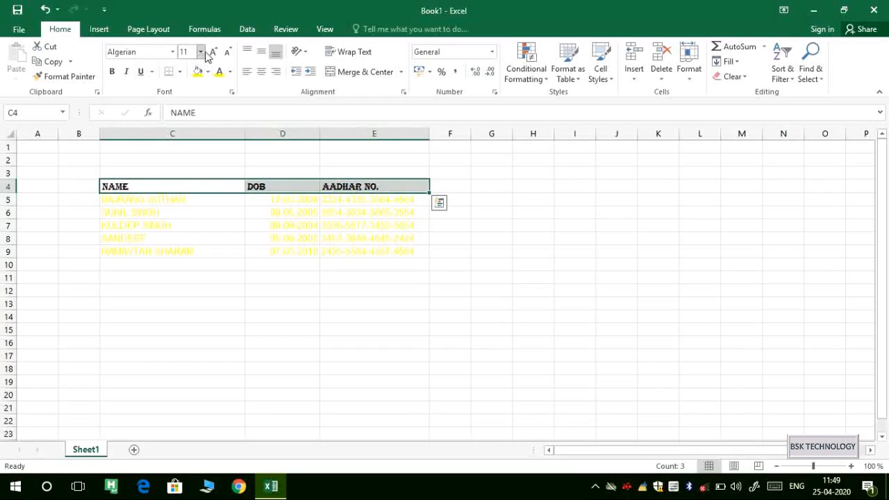
{"action": "left_click", "coordinate": [167, 51]}
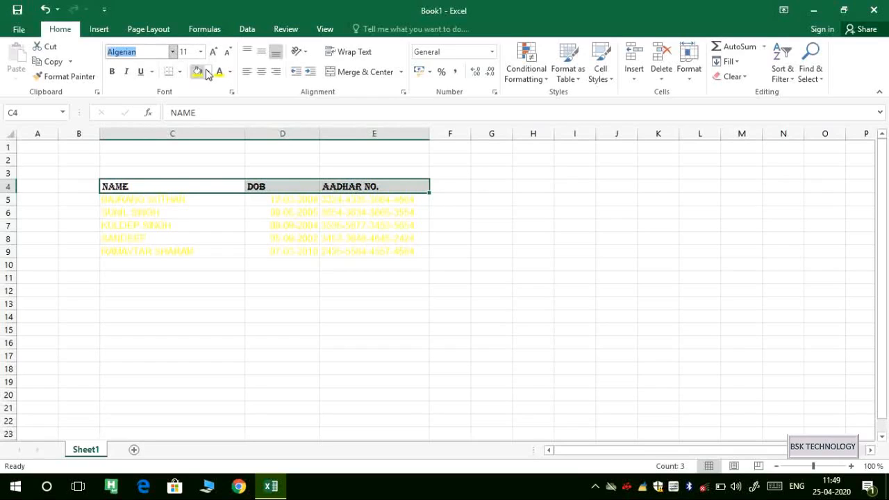
Colour the heading text dark gold, trying and then removing bold and italic.
{"action": "left_click", "coordinate": [229, 71]}
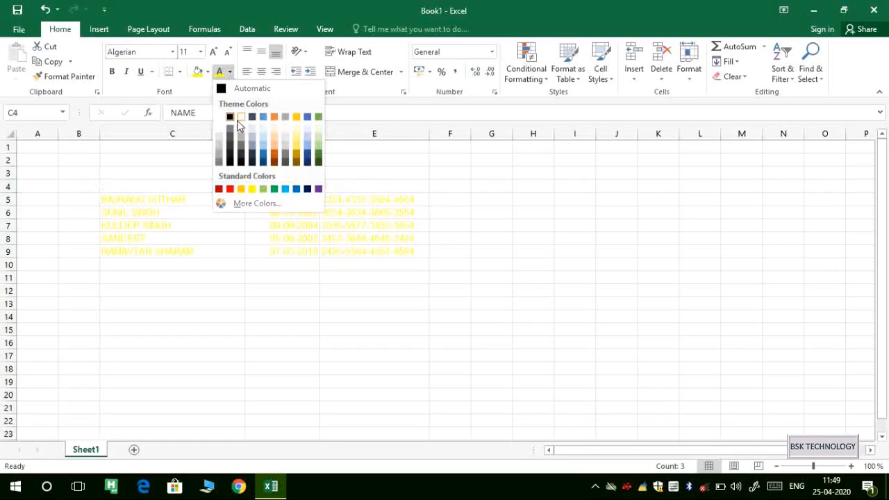
{"action": "left_click", "coordinate": [297, 159]}
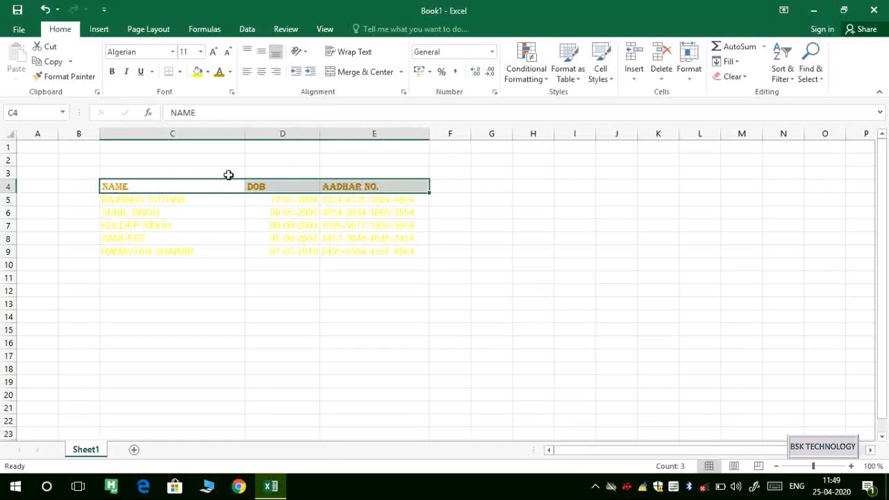
{"action": "left_click", "coordinate": [112, 72]}
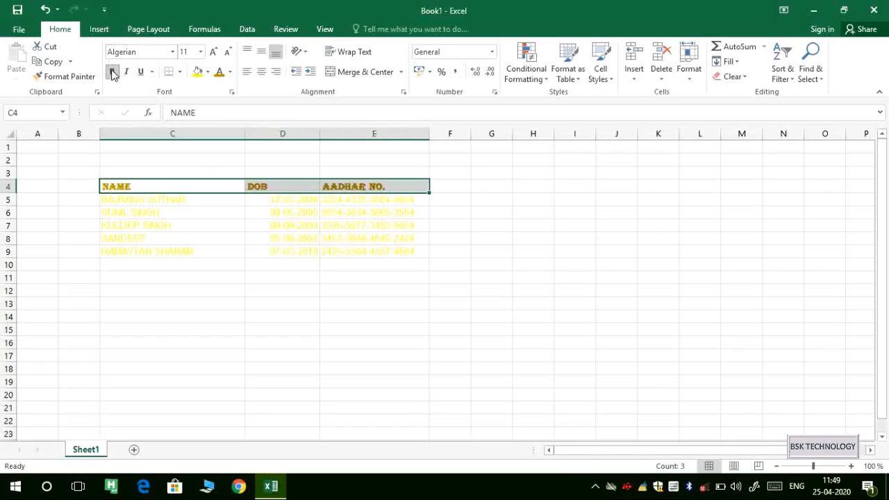
{"action": "left_click", "coordinate": [112, 72]}
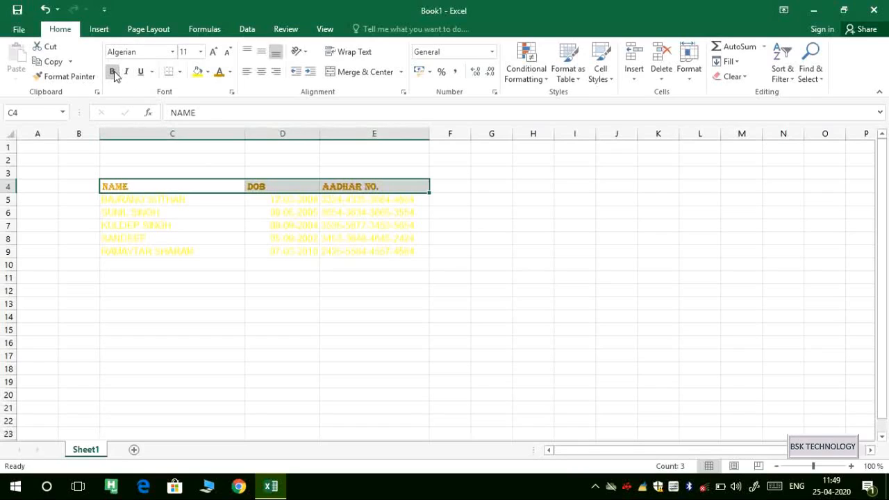
{"action": "left_click", "coordinate": [126, 72]}
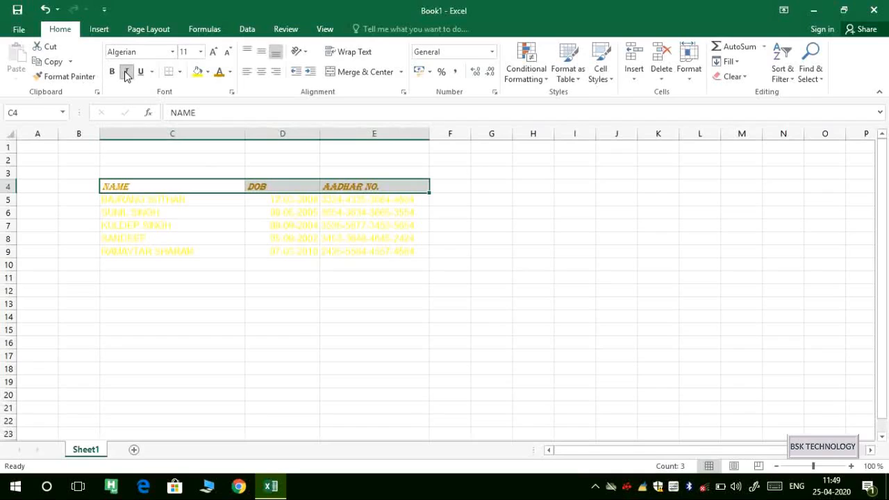
{"action": "left_click", "coordinate": [125, 72]}
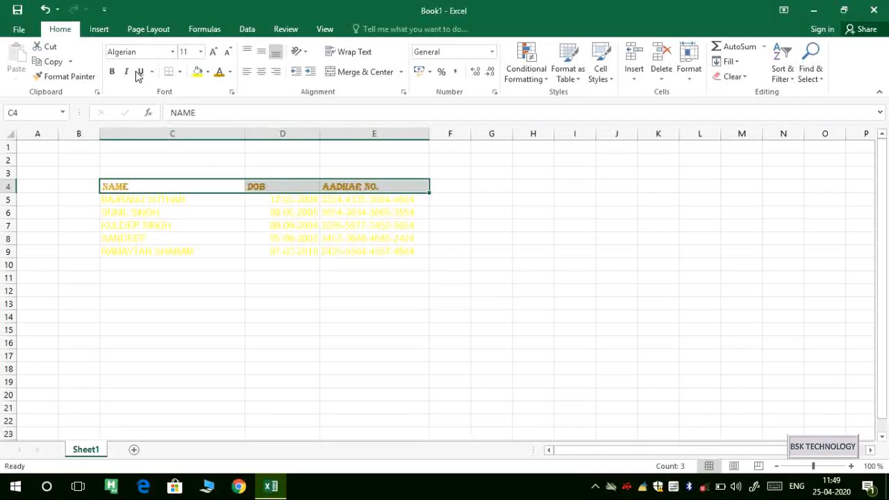
Give the heading row a double underline.
{"action": "left_click", "coordinate": [141, 72]}
{"action": "left_click", "coordinate": [152, 72]}
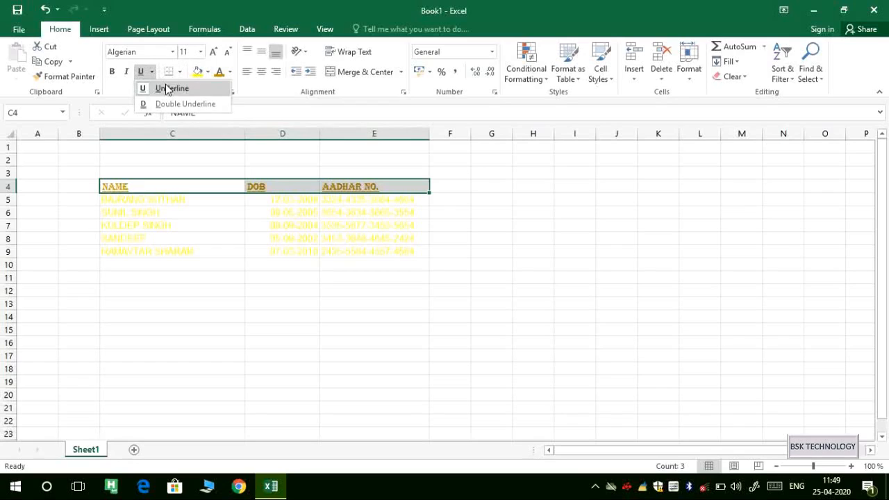
{"action": "left_click", "coordinate": [151, 73]}
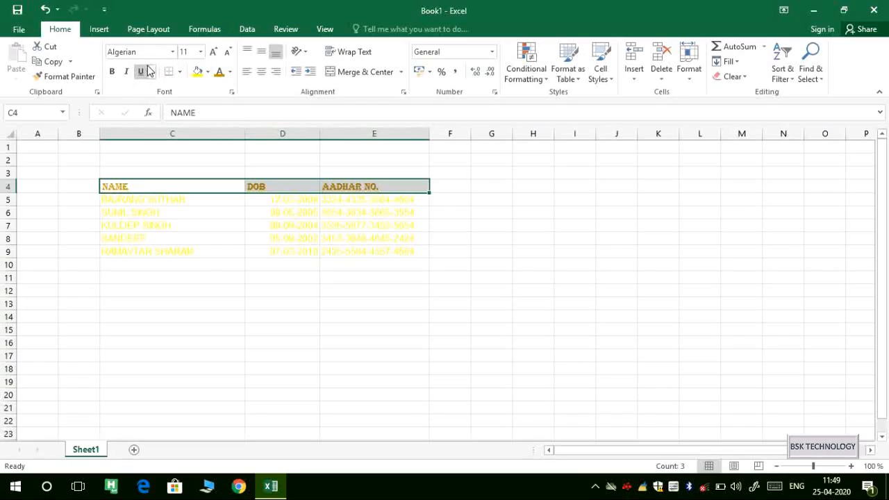
{"action": "left_click", "coordinate": [152, 72]}
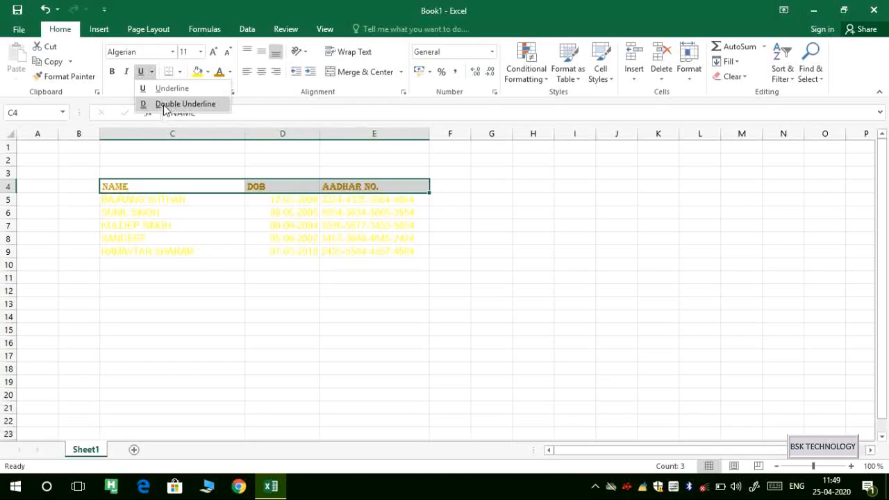
{"action": "left_click", "coordinate": [163, 104]}
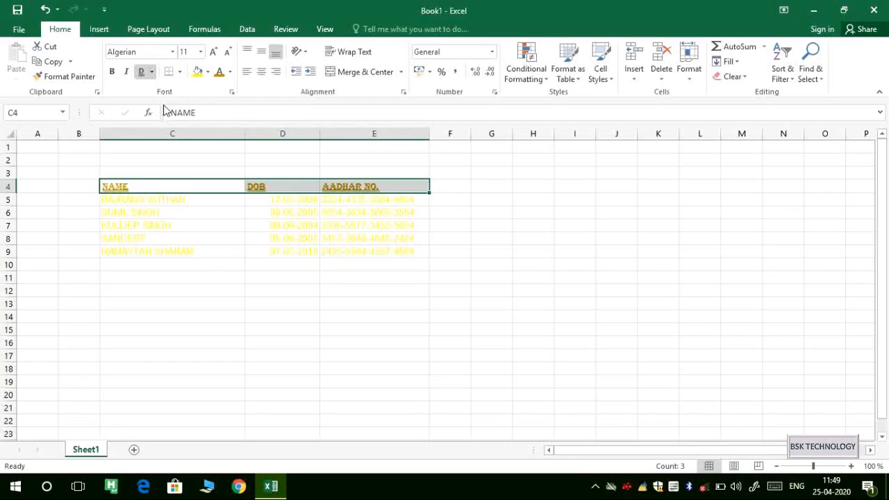
{"action": "left_click", "coordinate": [143, 72]}
{"action": "left_click", "coordinate": [144, 72]}
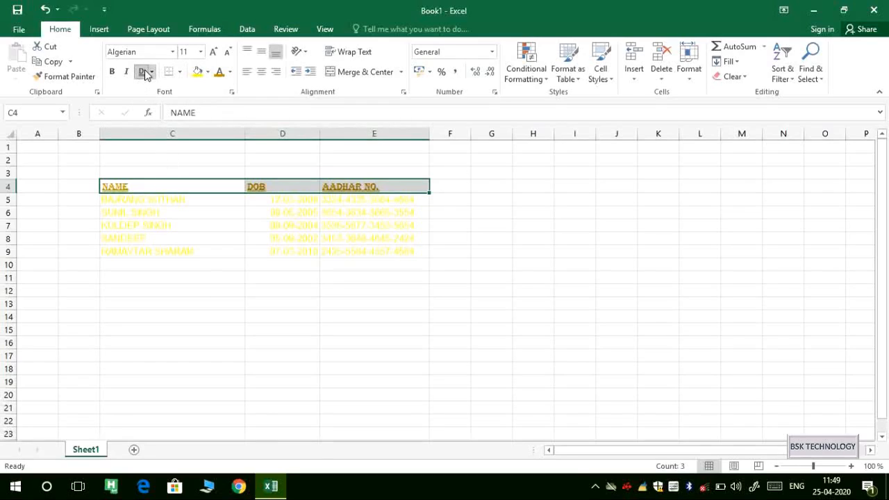
Make the data rows C5:E9 italic with a dark blue fill.
{"action": "left_click_drag", "start_coordinate": [110, 204], "coordinate": [357, 250]}
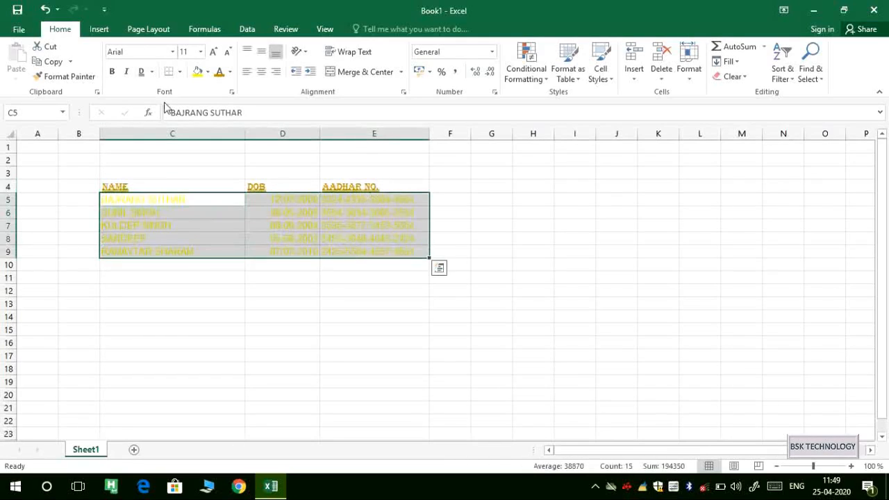
{"action": "left_click", "coordinate": [126, 73]}
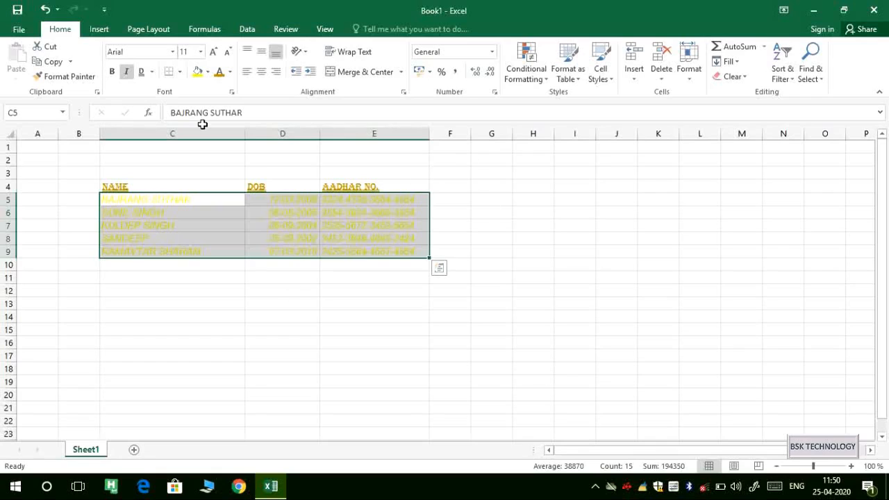
{"action": "left_click", "coordinate": [207, 72]}
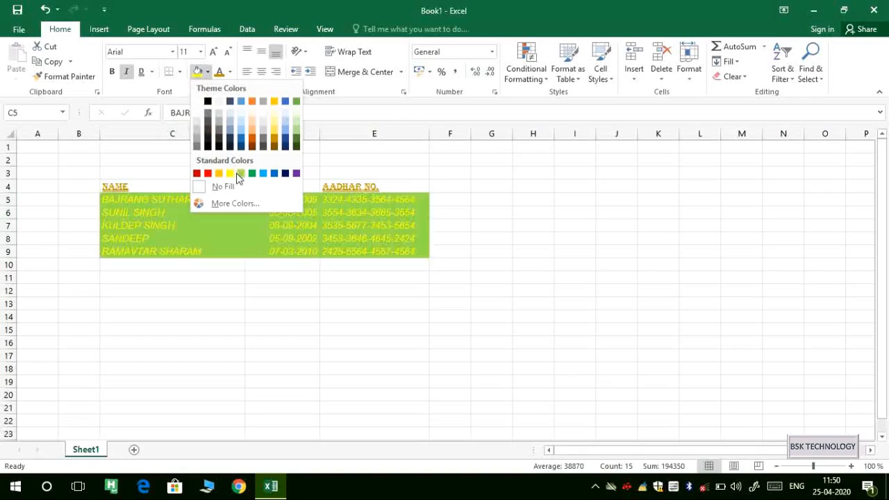
{"action": "left_click", "coordinate": [284, 174]}
Fill the header cells C4:E4 with light blue and deselect the table.
{"action": "left_click_drag", "start_coordinate": [104, 187], "coordinate": [375, 183]}
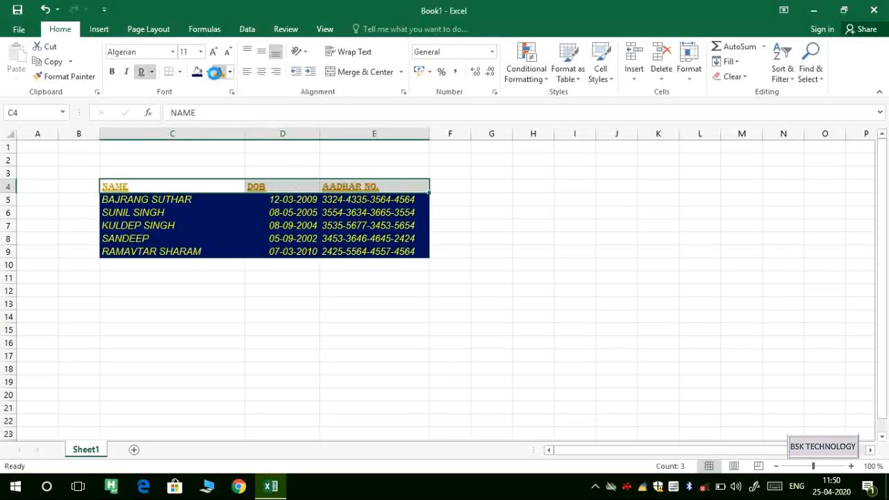
{"action": "left_click", "coordinate": [207, 71]}
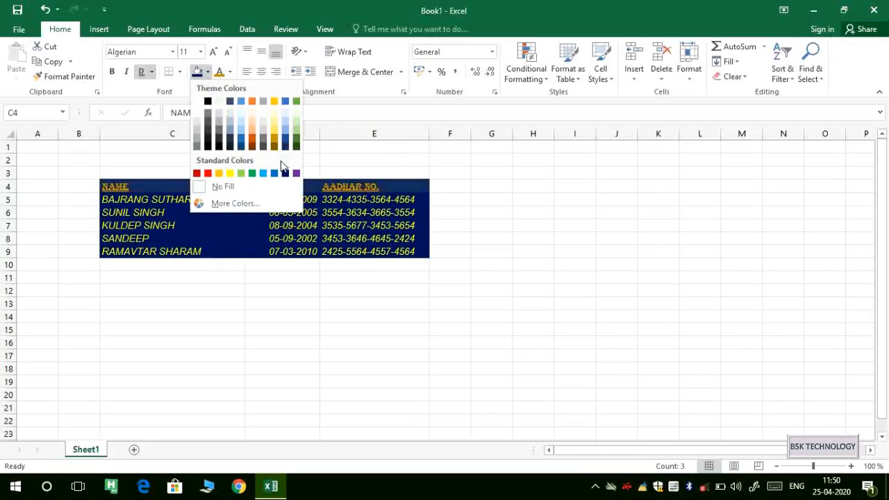
{"action": "left_click", "coordinate": [263, 173]}
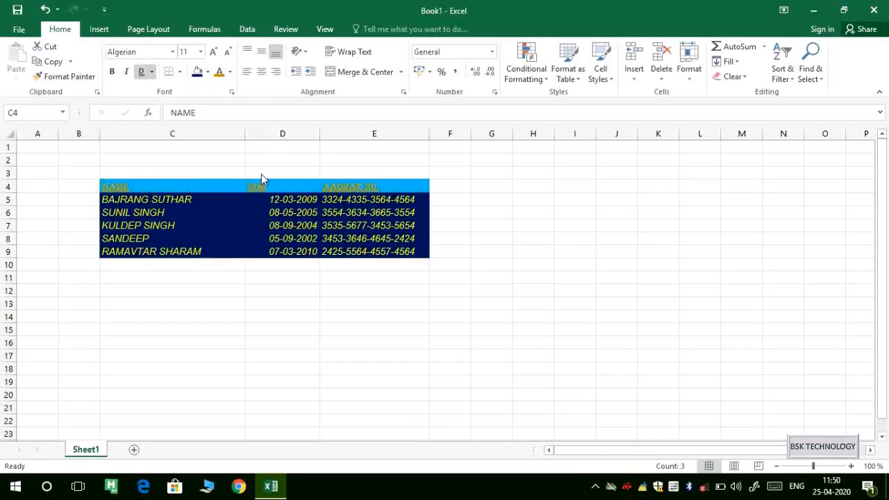
{"action": "left_click", "coordinate": [160, 212]}
{"action": "left_click", "coordinate": [156, 266]}
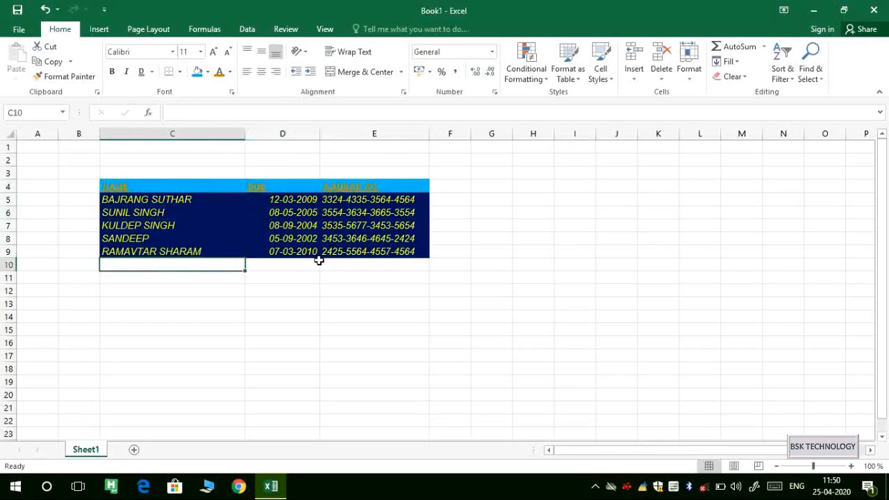
Add a bottom border along the header row C4:E4.
{"action": "left_click", "coordinate": [139, 183]}
{"action": "left_click_drag", "start_coordinate": [138, 183], "coordinate": [412, 187]}
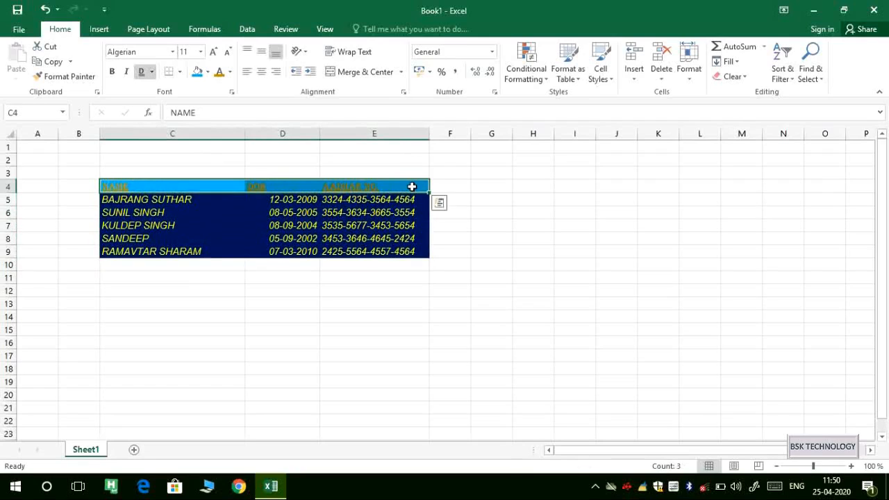
{"action": "left_click", "coordinate": [179, 72]}
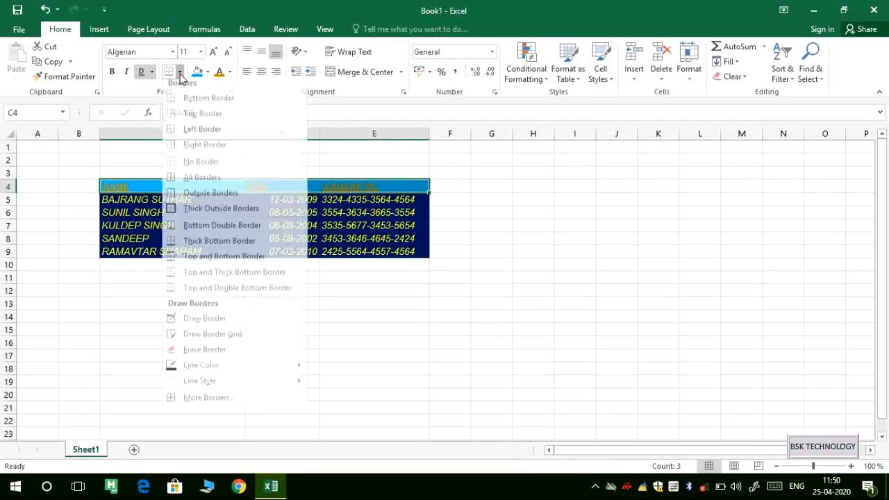
{"action": "left_click", "coordinate": [235, 108]}
{"action": "left_click", "coordinate": [119, 382]}
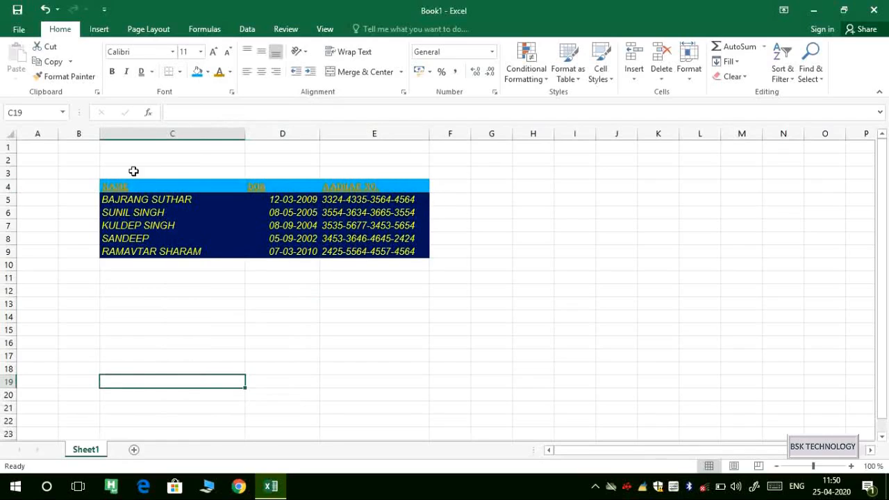
Add a right border to the header row C4:E4.
{"action": "left_click_drag", "start_coordinate": [108, 186], "coordinate": [377, 181]}
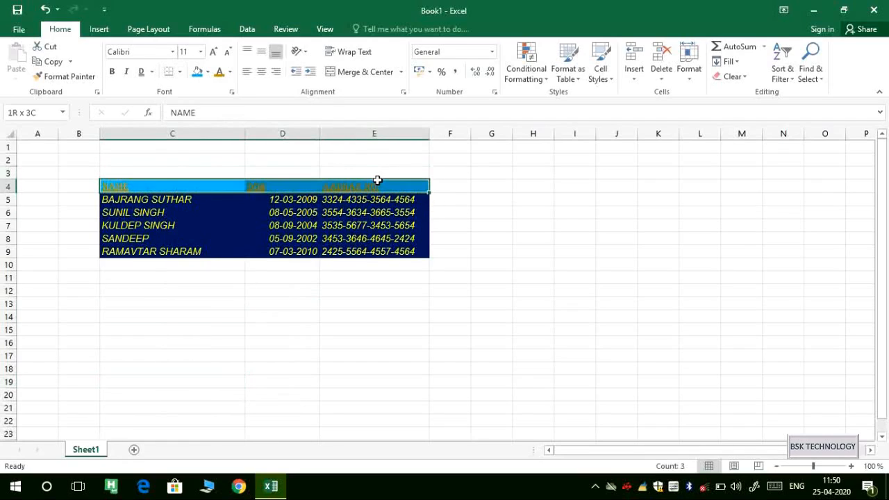
{"action": "left_click", "coordinate": [179, 72]}
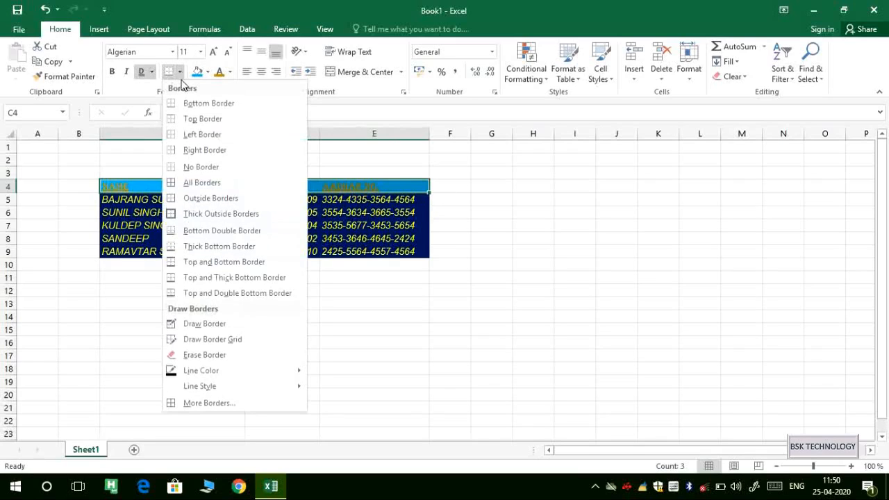
{"action": "left_click", "coordinate": [222, 151]}
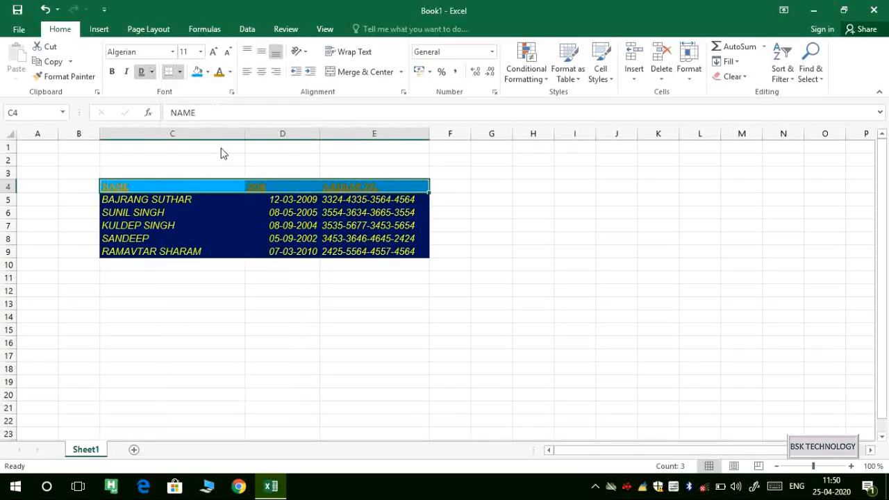
{"action": "left_click", "coordinate": [273, 338]}
{"action": "left_click_drag", "start_coordinate": [496, 172], "coordinate": [554, 190]}
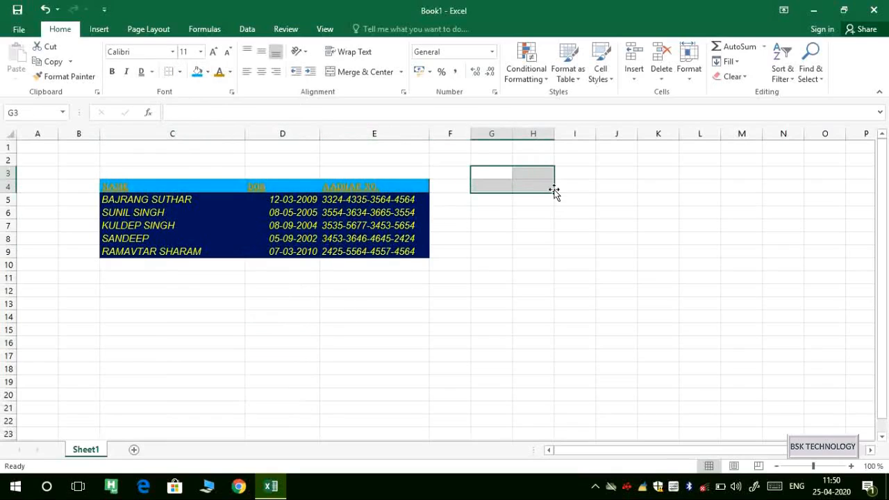
Apply a left border to the selected cells G3:H4.
{"action": "left_click", "coordinate": [180, 71]}
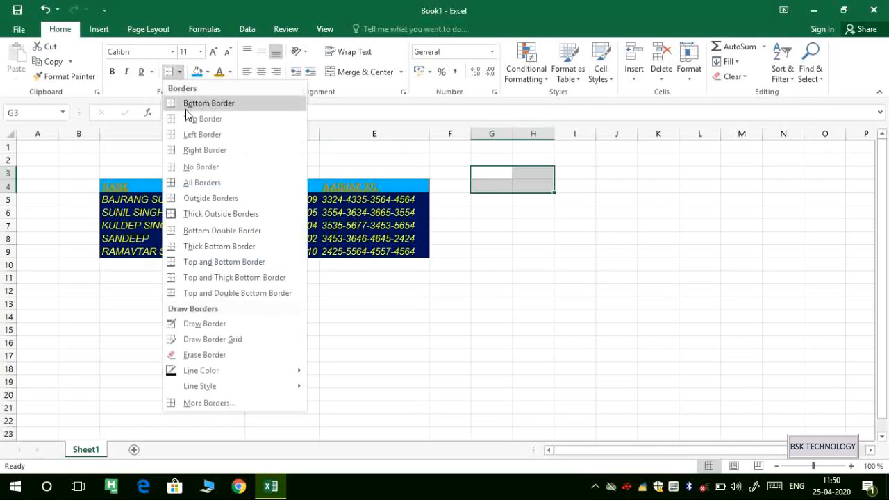
{"action": "left_click", "coordinate": [205, 136]}
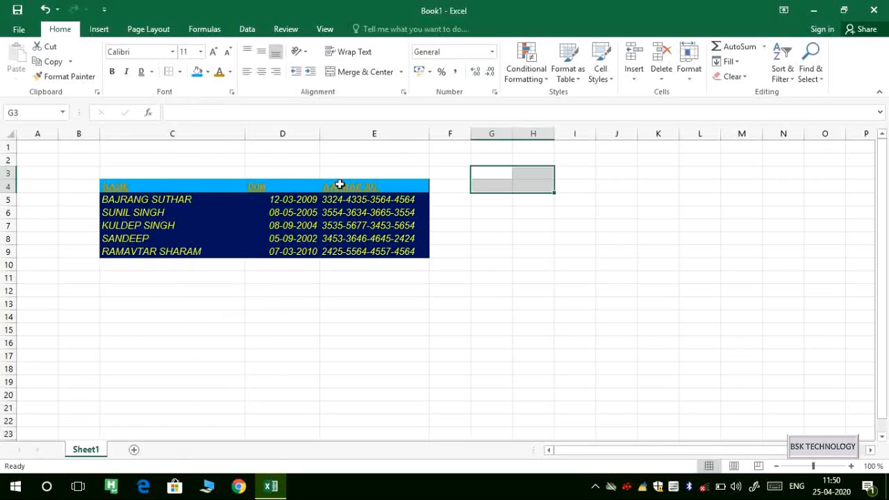
{"action": "left_click", "coordinate": [439, 215]}
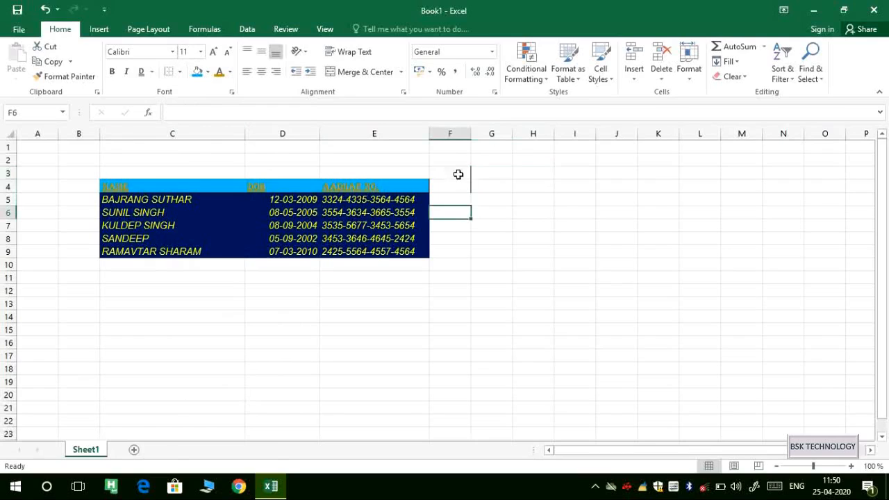
Add a bottom border under H3:J3, then select and release empty ranges G5:I8 and H6:K13.
{"action": "left_click_drag", "start_coordinate": [516, 172], "coordinate": [627, 175]}
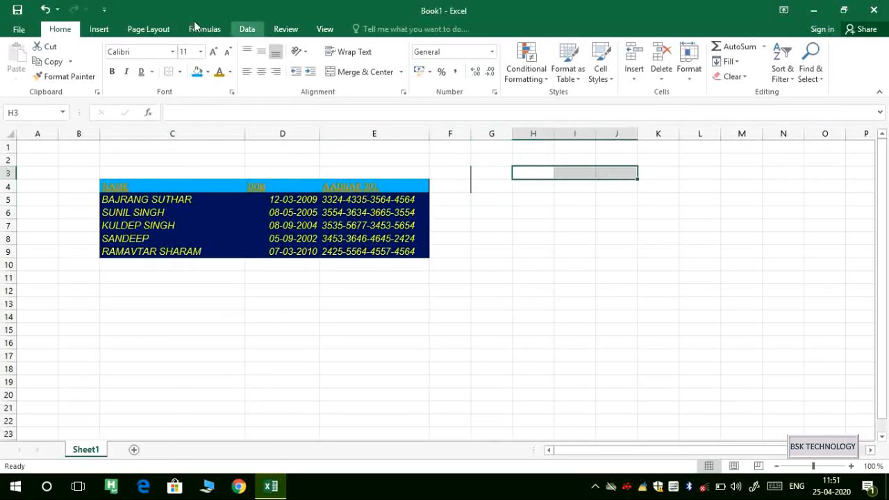
{"action": "left_click", "coordinate": [178, 72]}
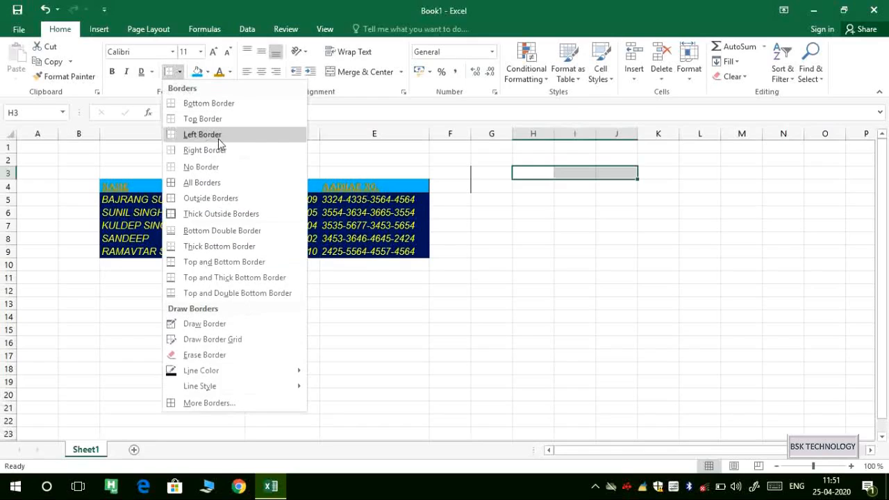
{"action": "left_click", "coordinate": [260, 109]}
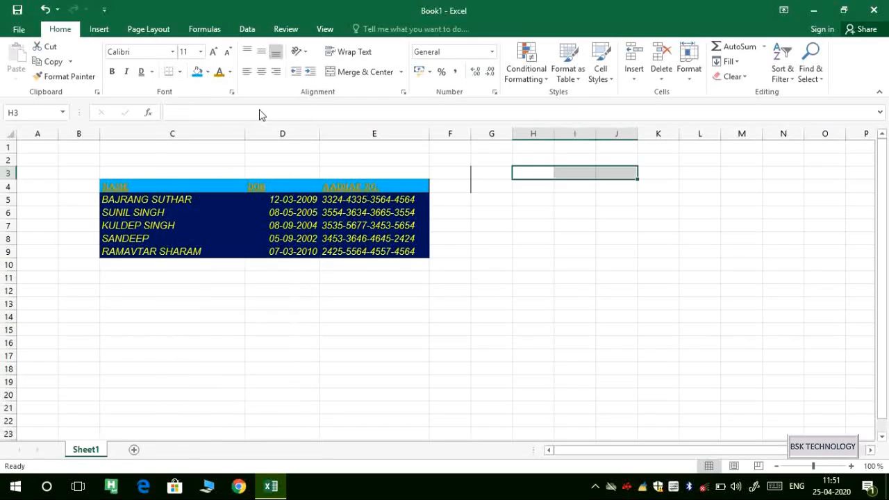
{"action": "left_click", "coordinate": [586, 240]}
{"action": "left_click_drag", "start_coordinate": [498, 200], "coordinate": [583, 246]}
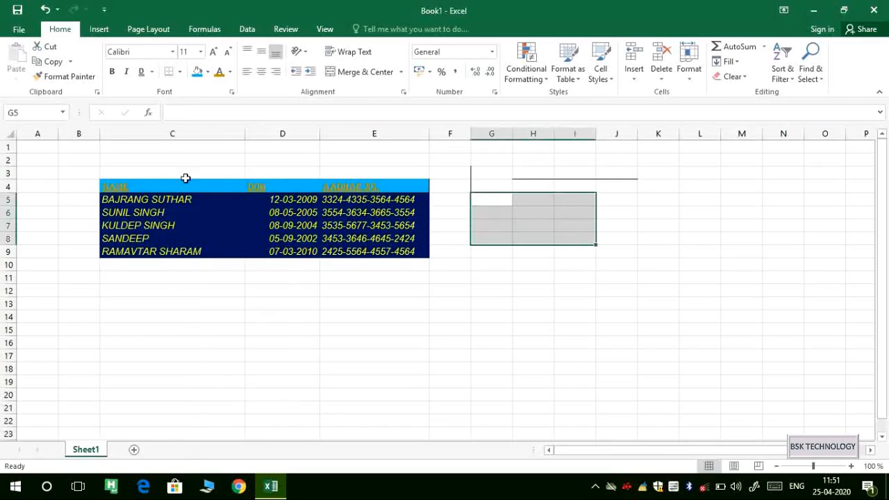
{"action": "left_click", "coordinate": [521, 275]}
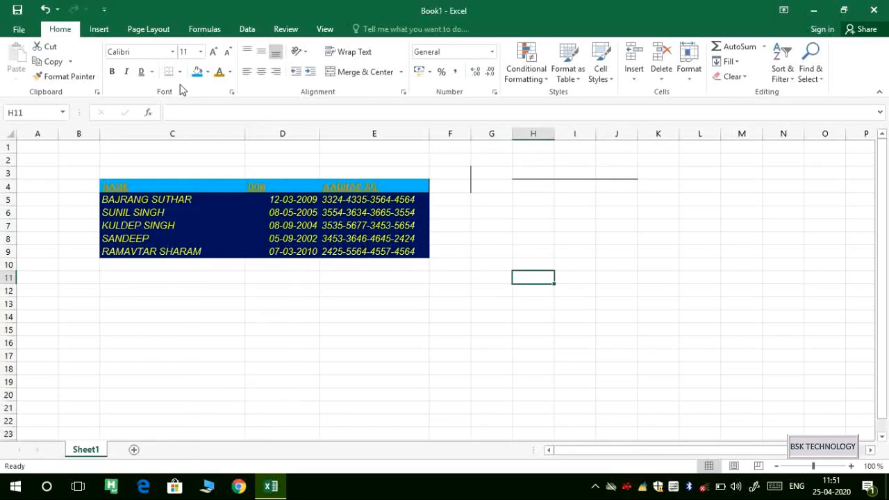
{"action": "left_click_drag", "start_coordinate": [548, 214], "coordinate": [678, 309]}
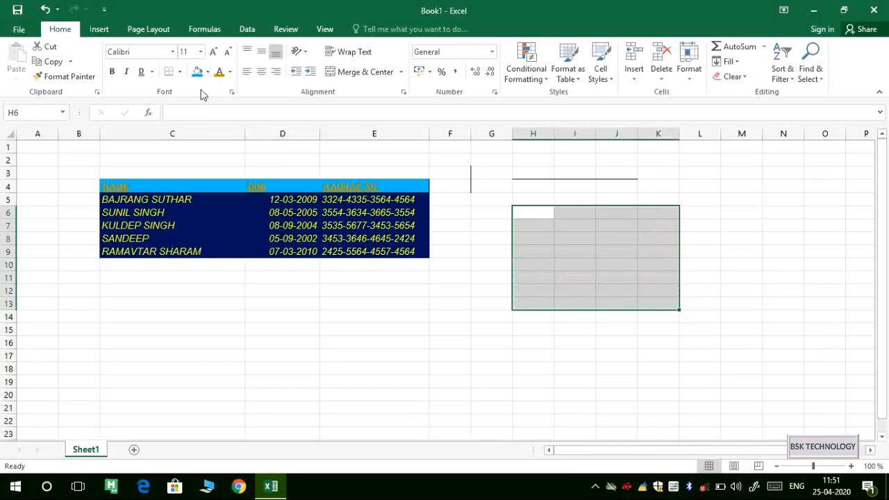
{"action": "left_click", "coordinate": [578, 324]}
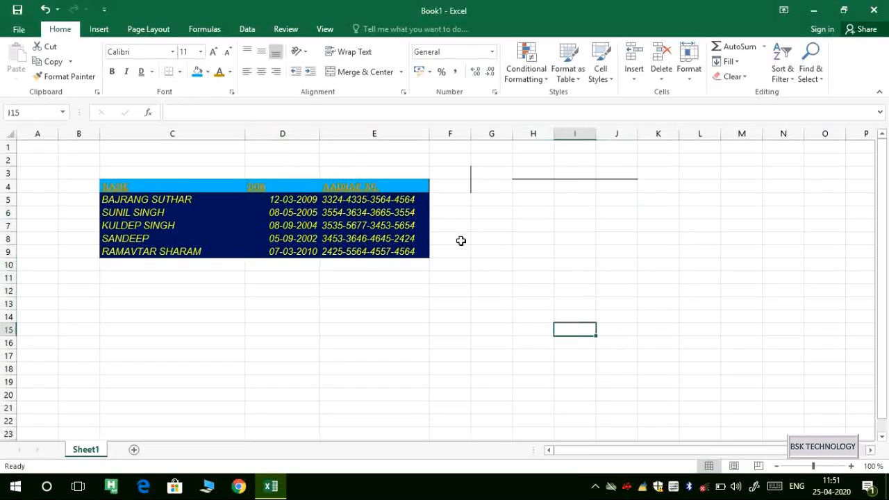
With Draw Border, draw a line under C14 and outlines around G9:I15 and K6:L15.
{"action": "left_click", "coordinate": [179, 72]}
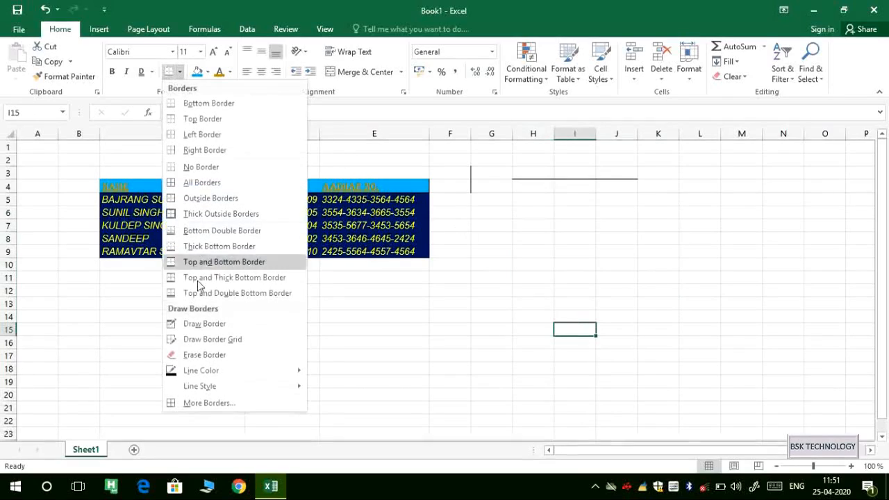
{"action": "left_click", "coordinate": [242, 325]}
{"action": "left_click", "coordinate": [240, 322]}
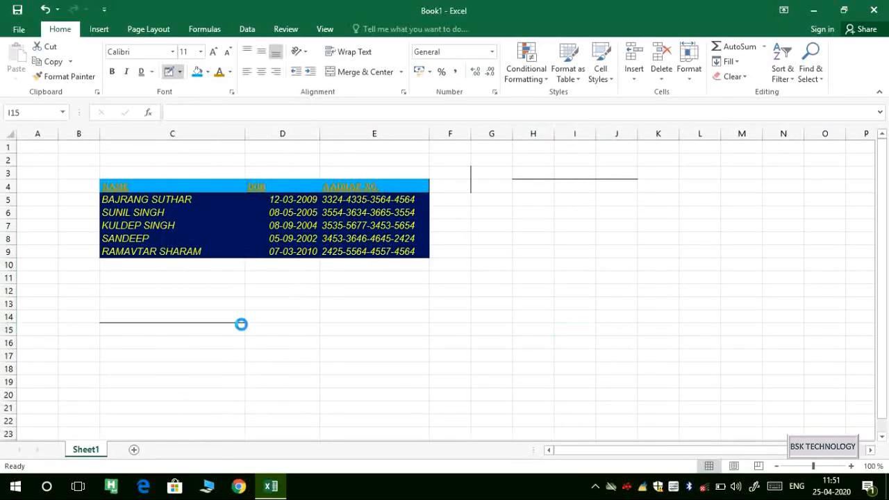
{"action": "mouse_move", "coordinate": [498, 240]}
{"action": "left_mouse_down"}
{"action": "mouse_move", "coordinate": [562, 259]}
{"action": "mouse_move", "coordinate": [594, 320]}
{"action": "left_mouse_up"}
{"action": "mouse_move", "coordinate": [666, 200]}
{"action": "left_mouse_down"}
{"action": "mouse_move", "coordinate": [689, 321]}
{"action": "mouse_move", "coordinate": [670, 328]}
{"action": "left_mouse_up"}
Draw more border outlines around E13:H18, H11:H14, the header row, I9:L10 and J5:L5.
{"action": "left_click_drag", "start_coordinate": [362, 367], "coordinate": [545, 298]}
{"action": "left_click_drag", "start_coordinate": [524, 268], "coordinate": [547, 318]}
{"action": "mouse_move", "coordinate": [102, 175]}
{"action": "left_mouse_down"}
{"action": "mouse_move", "coordinate": [327, 174]}
{"action": "mouse_move", "coordinate": [405, 189]}
{"action": "left_mouse_up"}
{"action": "left_click_drag", "start_coordinate": [574, 245], "coordinate": [700, 264]}
{"action": "left_click_drag", "start_coordinate": [688, 200], "coordinate": [607, 209]}
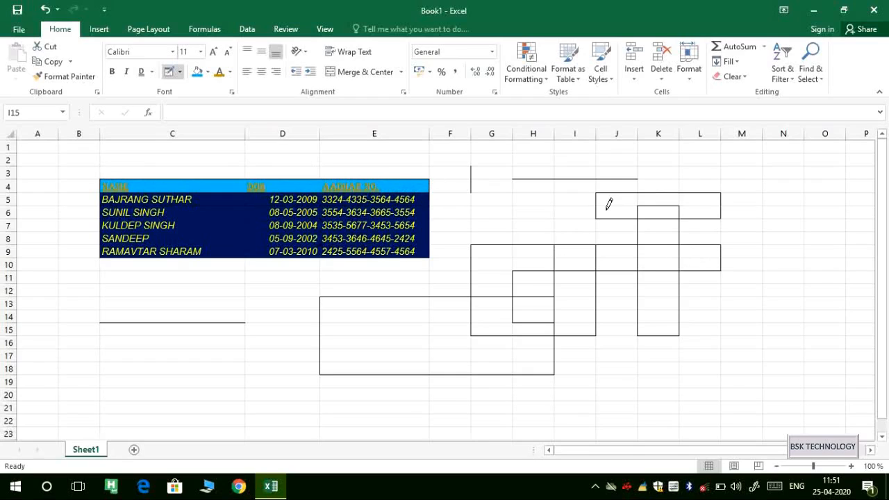
{"action": "left_click", "coordinate": [180, 73]}
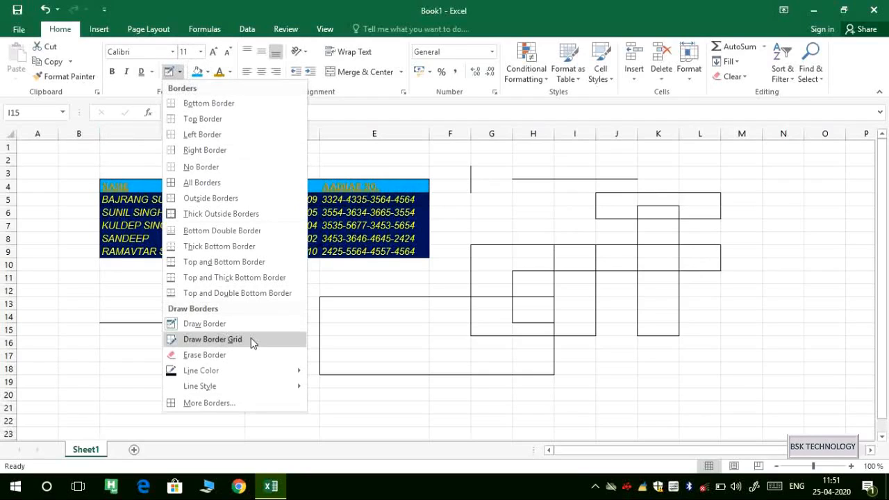
Draw border grids over D14:E20, columns L–N down to row 34, and C3:E4.
{"action": "left_click", "coordinate": [255, 341]}
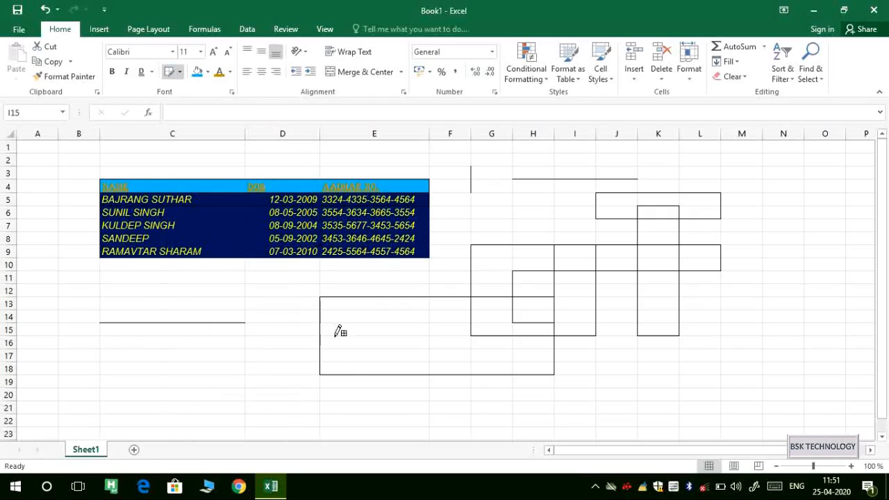
{"action": "mouse_move", "coordinate": [266, 308]}
{"action": "left_mouse_down"}
{"action": "mouse_move", "coordinate": [313, 375]}
{"action": "mouse_move", "coordinate": [312, 394]}
{"action": "left_mouse_up"}
{"action": "left_click_drag", "start_coordinate": [388, 332], "coordinate": [411, 393]}
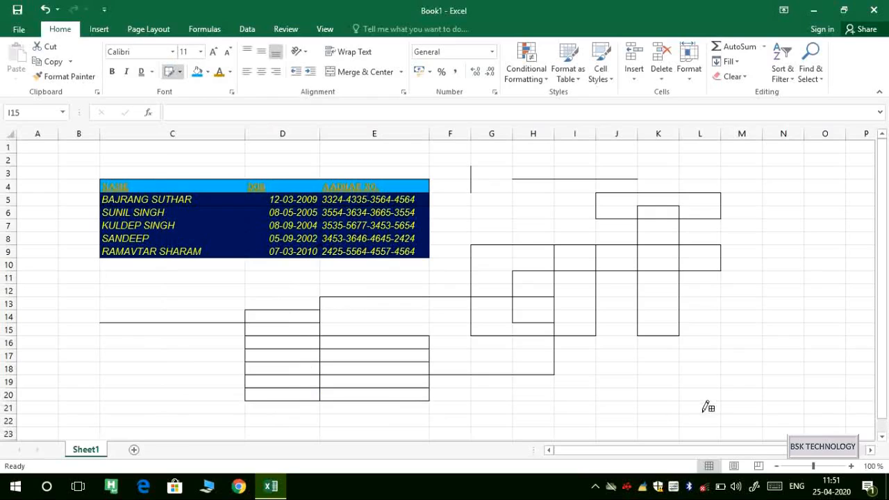
{"action": "left_click_drag", "start_coordinate": [722, 400], "coordinate": [718, 198]}
{"action": "mouse_move", "coordinate": [798, 250]}
{"action": "left_mouse_down"}
{"action": "mouse_move", "coordinate": [768, 357]}
{"action": "mouse_move", "coordinate": [688, 383]}
{"action": "left_mouse_up"}
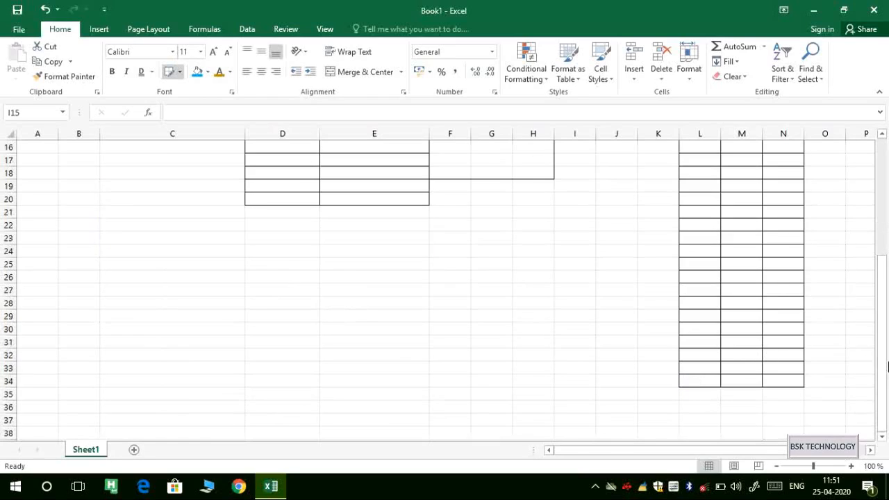
{"action": "left_click_drag", "start_coordinate": [886, 366], "coordinate": [886, 250]}
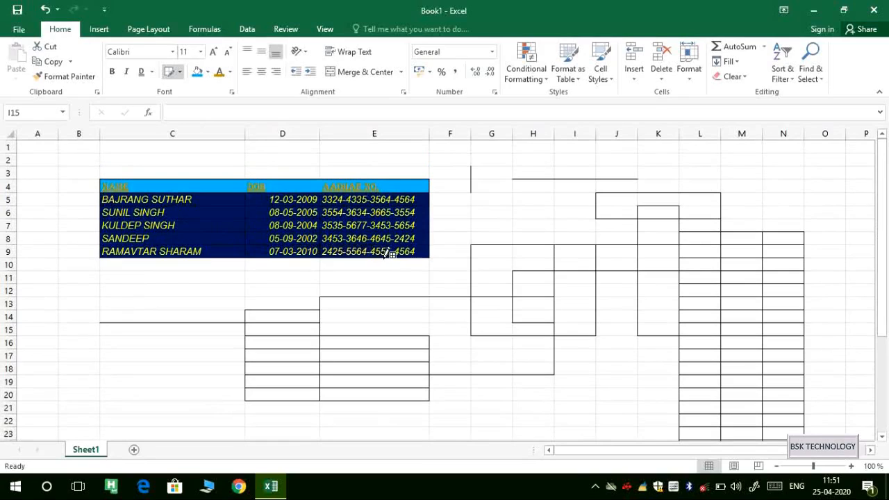
{"action": "mouse_move", "coordinate": [381, 223]}
{"action": "left_mouse_down"}
{"action": "mouse_move", "coordinate": [382, 168]}
{"action": "mouse_move", "coordinate": [357, 233]}
{"action": "mouse_move", "coordinate": [396, 211]}
{"action": "mouse_move", "coordinate": [396, 192]}
{"action": "left_mouse_up"}
Add a short border at B13, then erase borders in C14:E20 and along columns C and D.
{"action": "left_click", "coordinate": [59, 304]}
{"action": "left_click", "coordinate": [179, 72]}
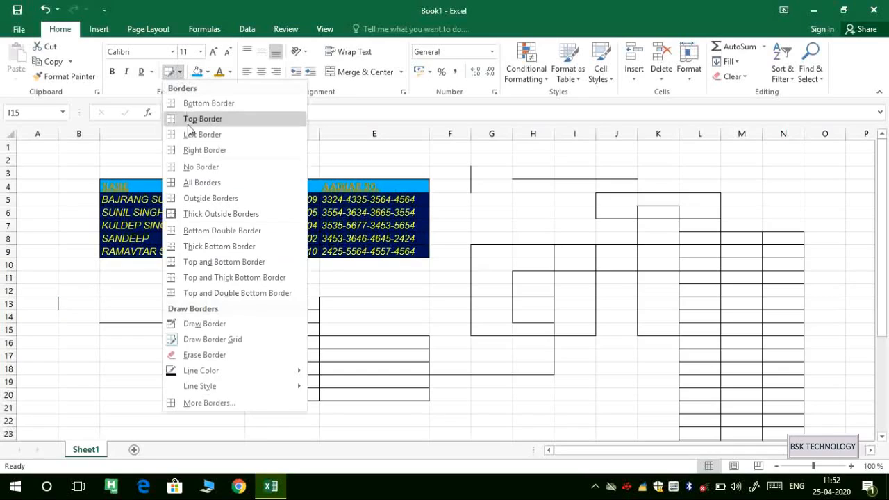
{"action": "left_click", "coordinate": [241, 355]}
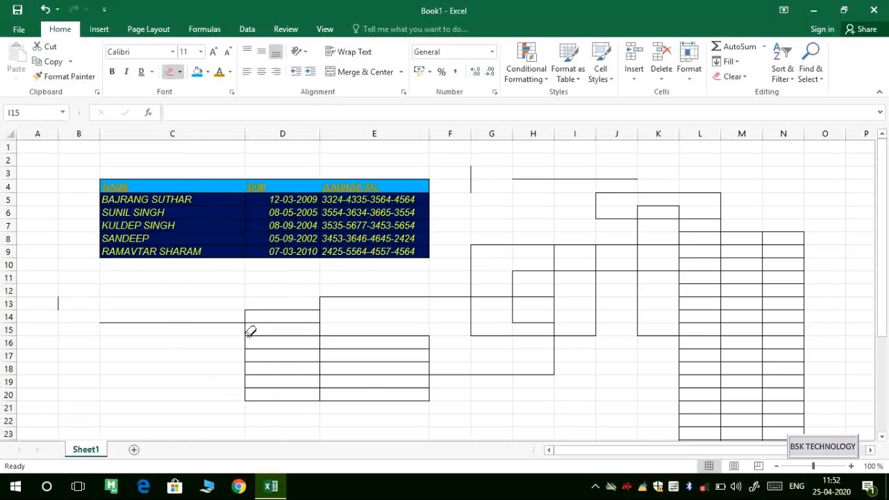
{"action": "left_click_drag", "start_coordinate": [319, 374], "coordinate": [363, 393]}
{"action": "mouse_move", "coordinate": [157, 355]}
{"action": "left_mouse_down"}
{"action": "mouse_move", "coordinate": [320, 335]}
{"action": "mouse_move", "coordinate": [394, 317]}
{"action": "mouse_move", "coordinate": [402, 298]}
{"action": "left_mouse_up"}
{"action": "left_click_drag", "start_coordinate": [250, 290], "coordinate": [283, 178]}
{"action": "left_click_drag", "start_coordinate": [196, 269], "coordinate": [229, 154]}
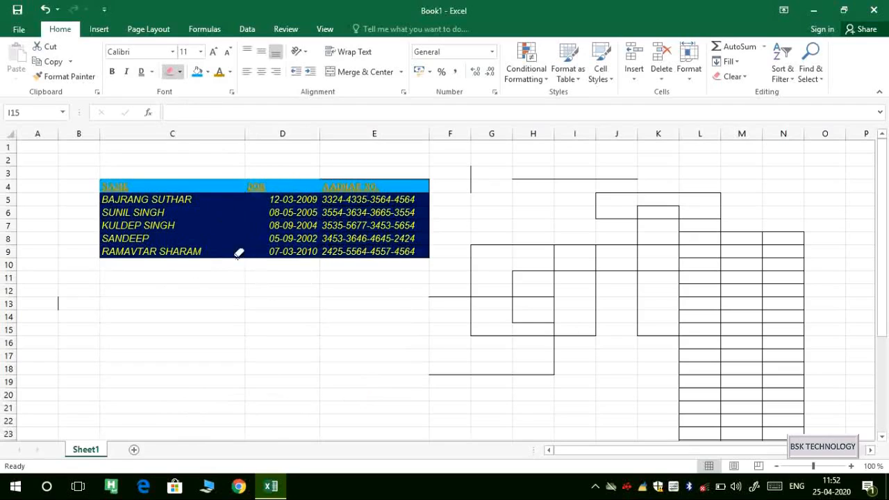
Erase the stray borders around columns F–J, under F18, and in columns K–M near row 19.
{"action": "left_click_drag", "start_coordinate": [298, 168], "coordinate": [448, 294]}
{"action": "left_click_drag", "start_coordinate": [486, 181], "coordinate": [613, 374]}
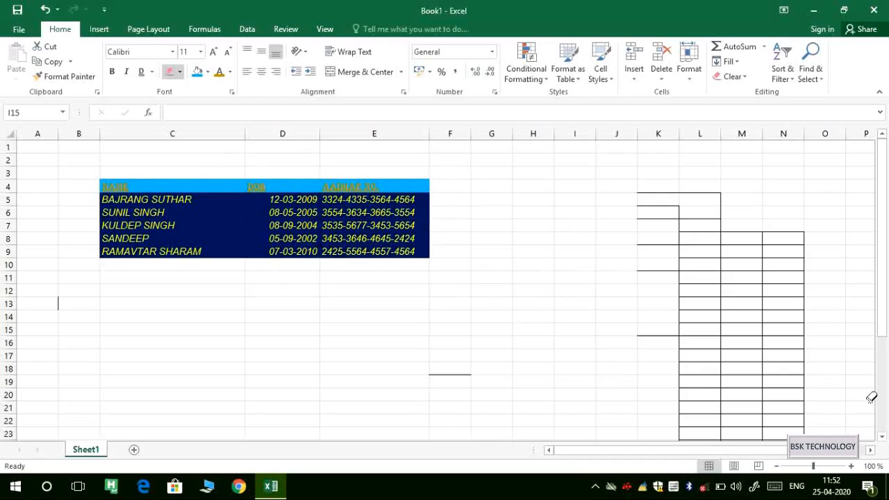
{"action": "left_click_drag", "start_coordinate": [724, 368], "coordinate": [724, 373]}
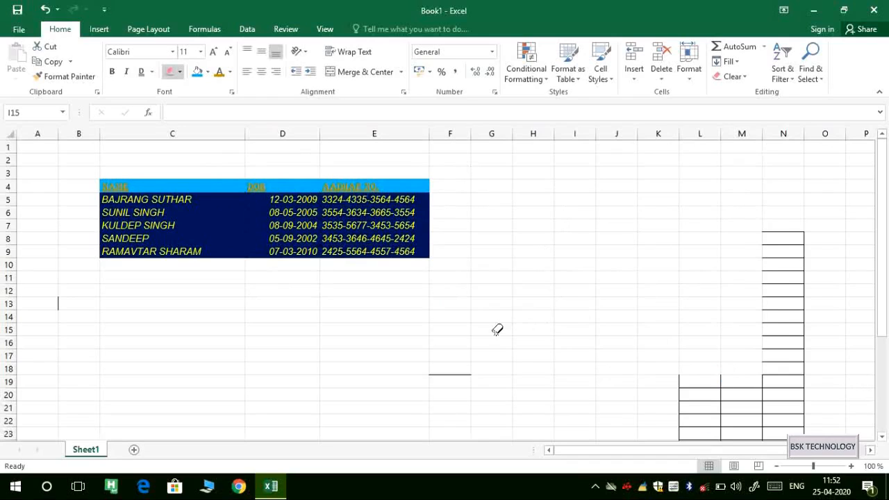
{"action": "left_click", "coordinate": [443, 375]}
{"action": "mouse_move", "coordinate": [716, 376]}
{"action": "left_mouse_down"}
{"action": "mouse_move", "coordinate": [738, 379]}
{"action": "mouse_move", "coordinate": [726, 371]}
{"action": "mouse_move", "coordinate": [739, 412]}
{"action": "mouse_move", "coordinate": [796, 282]}
{"action": "left_mouse_up"}
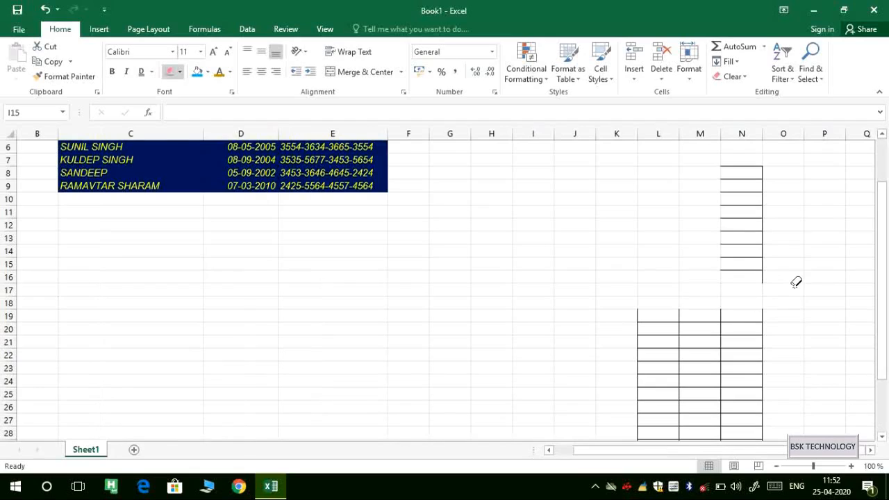
{"action": "left_click_drag", "start_coordinate": [883, 331], "coordinate": [831, 211]}
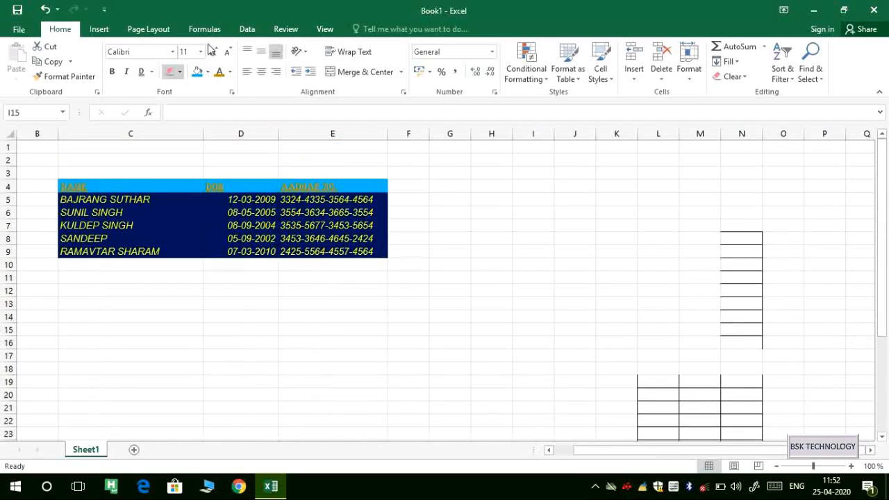
Set the border line colour to yellow and draw yellow grids over the table, F5:J17 and L4:L9.
{"action": "left_click", "coordinate": [181, 72]}
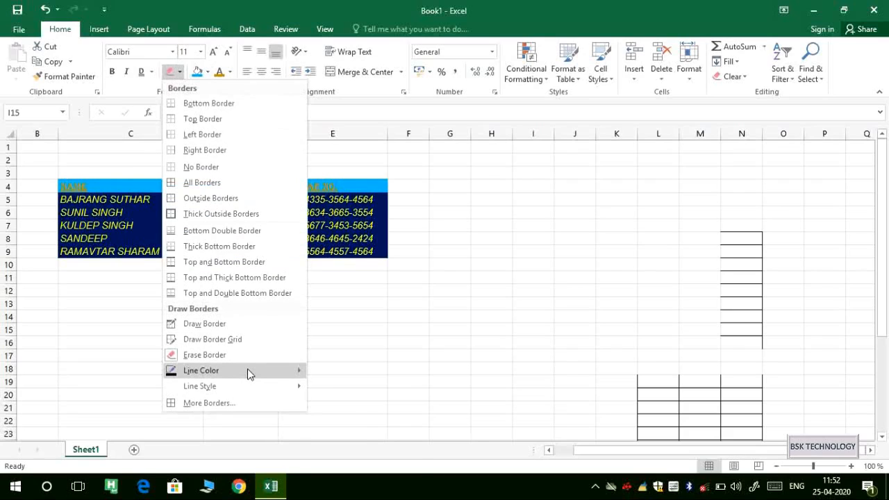
{"action": "mouse_move", "coordinate": [247, 371]}
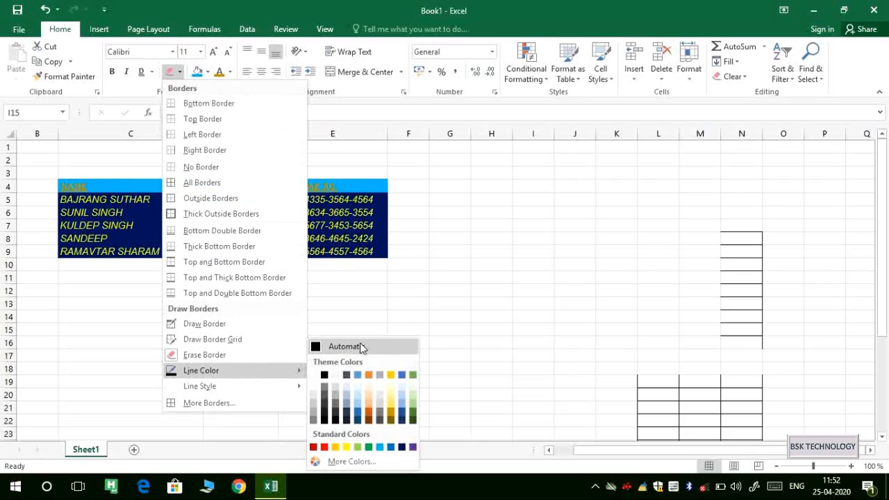
{"action": "left_click", "coordinate": [351, 446]}
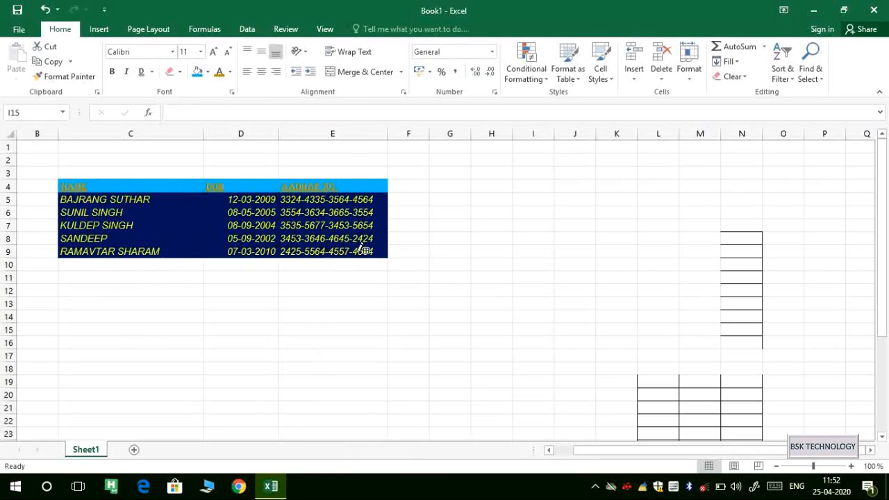
{"action": "left_click_drag", "start_coordinate": [390, 253], "coordinate": [138, 178]}
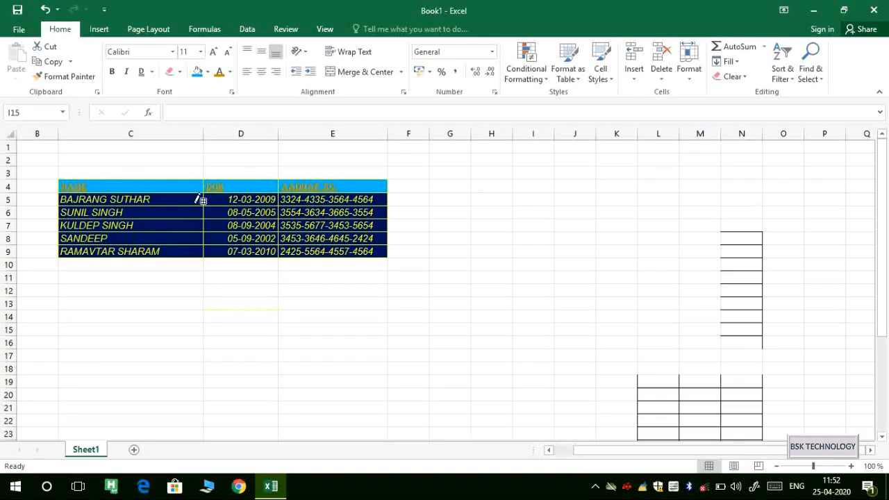
{"action": "mouse_move", "coordinate": [389, 350]}
{"action": "left_mouse_down"}
{"action": "mouse_move", "coordinate": [645, 357]}
{"action": "mouse_move", "coordinate": [669, 306]}
{"action": "left_mouse_up"}
{"action": "left_click_drag", "start_coordinate": [597, 211], "coordinate": [588, 202]}
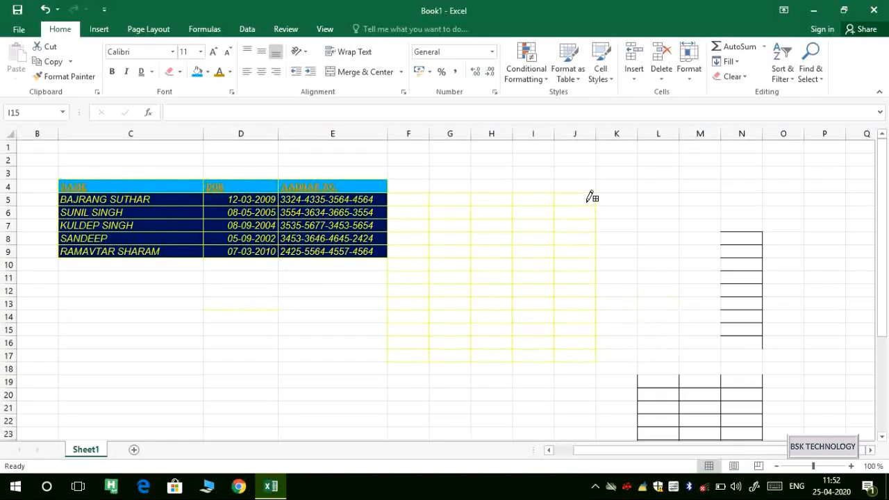
{"action": "left_click_drag", "start_coordinate": [639, 186], "coordinate": [673, 250]}
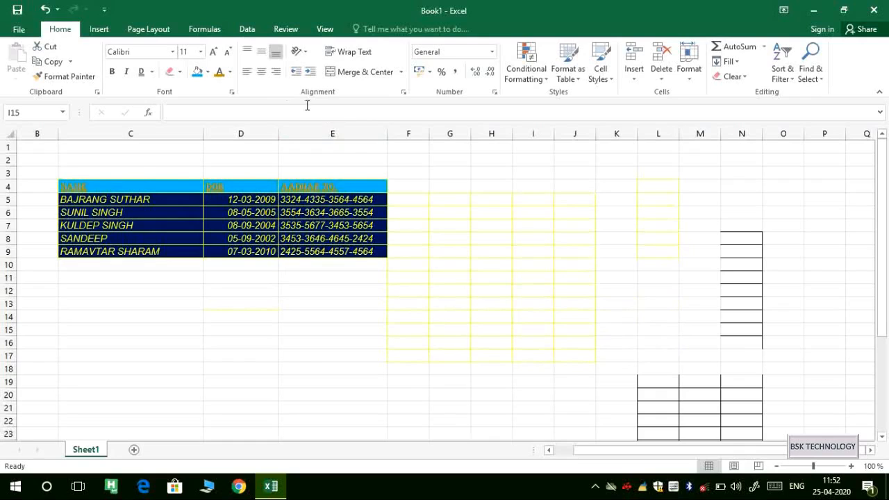
Switch to a dotted border line style and draw a dotted yellow grid over C14:D18.
{"action": "left_click", "coordinate": [208, 72]}
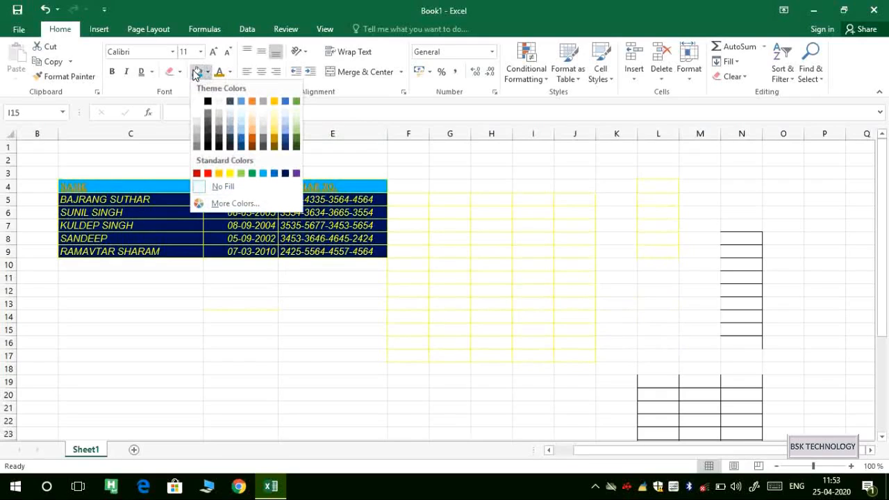
{"action": "left_click", "coordinate": [179, 72]}
{"action": "left_click", "coordinate": [179, 73]}
{"action": "mouse_move", "coordinate": [213, 371]}
{"action": "mouse_move", "coordinate": [274, 387]}
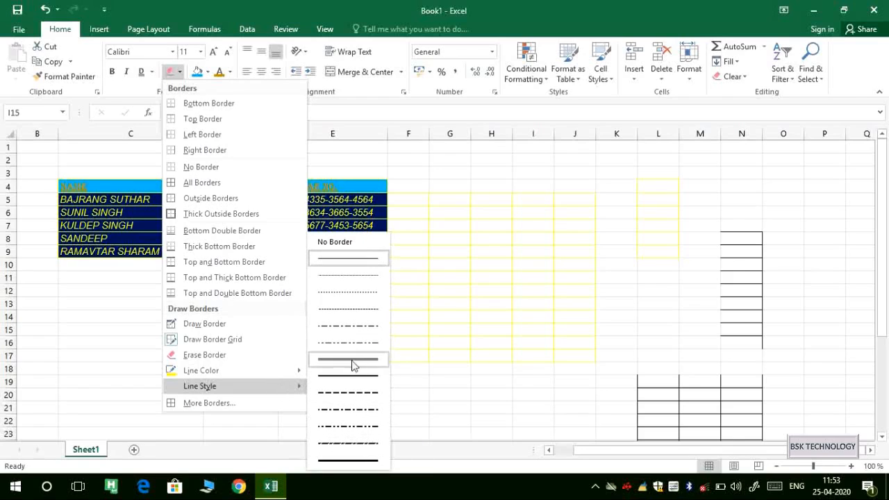
{"action": "left_click", "coordinate": [341, 294]}
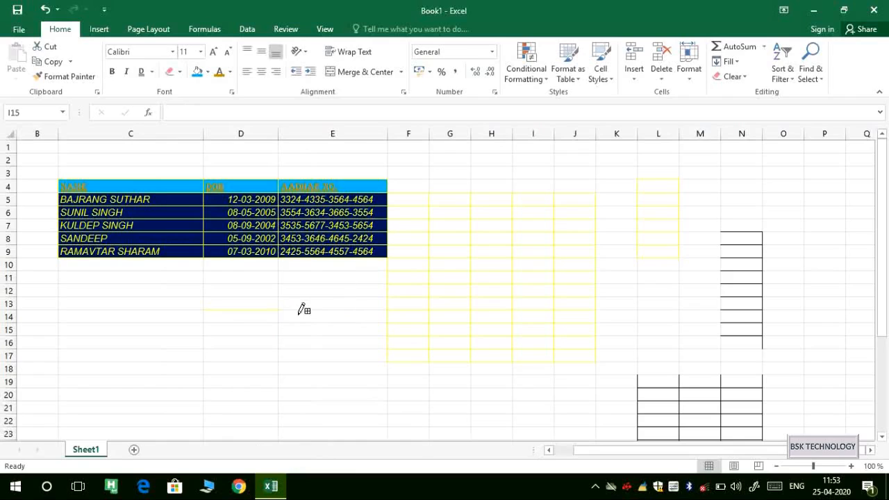
{"action": "left_click_drag", "start_coordinate": [134, 305], "coordinate": [264, 374]}
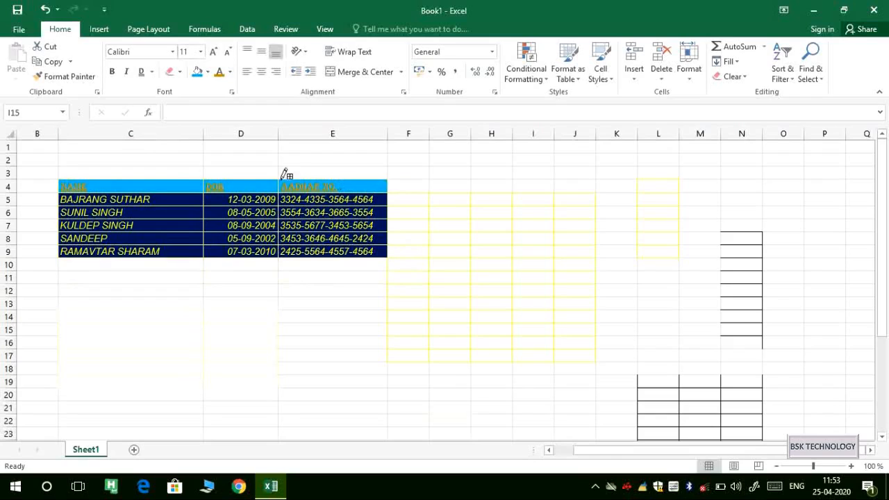
Drag row boundaries to heighten header row 4 and rows 5 and 6, row 6 to about 40.50.
{"action": "left_click", "coordinate": [170, 72]}
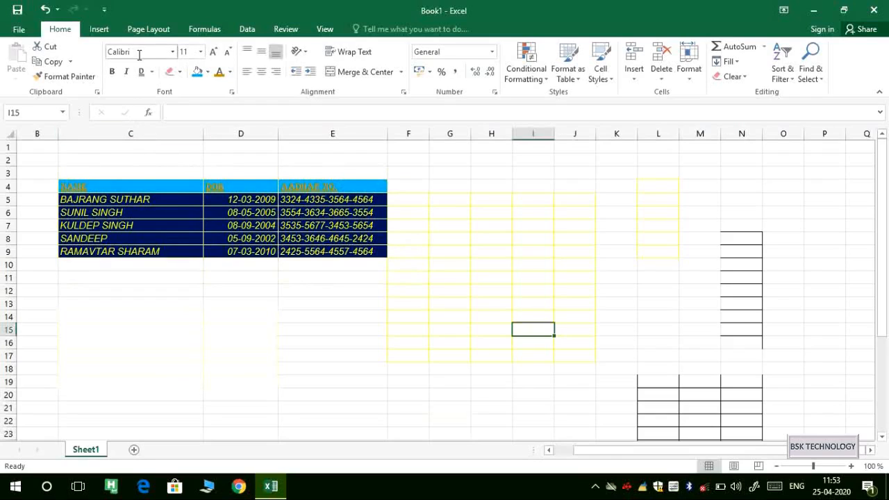
{"action": "left_click_drag", "start_coordinate": [66, 186], "coordinate": [365, 188]}
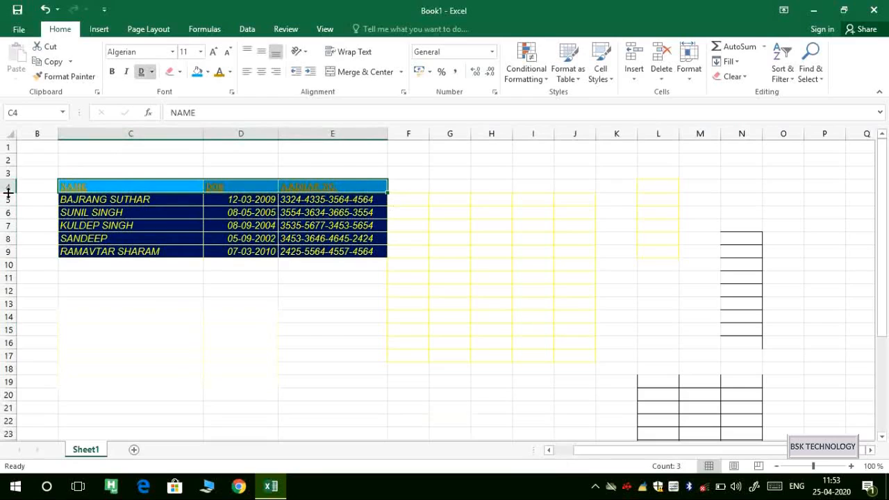
{"action": "left_click_drag", "start_coordinate": [7, 190], "coordinate": [8, 202]}
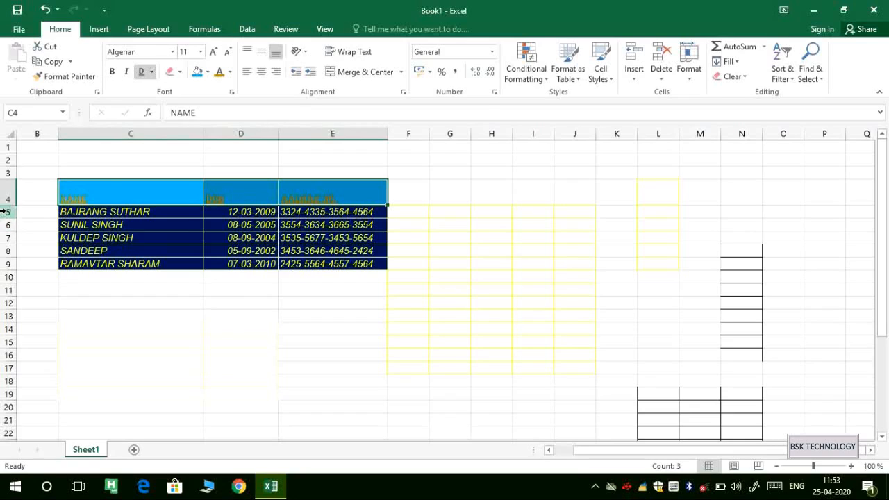
{"action": "left_click_drag", "start_coordinate": [6, 218], "coordinate": [5, 230]}
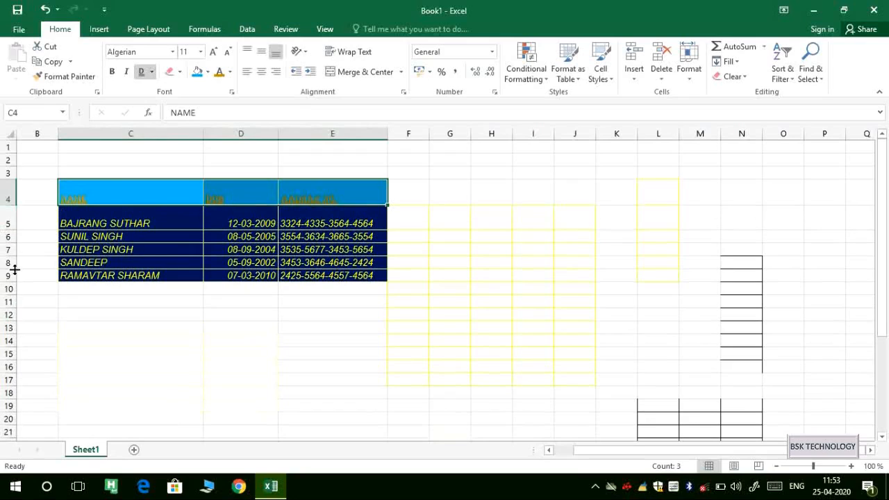
{"action": "left_click_drag", "start_coordinate": [5, 242], "coordinate": [3, 311]}
{"action": "left_click", "coordinate": [3, 294]}
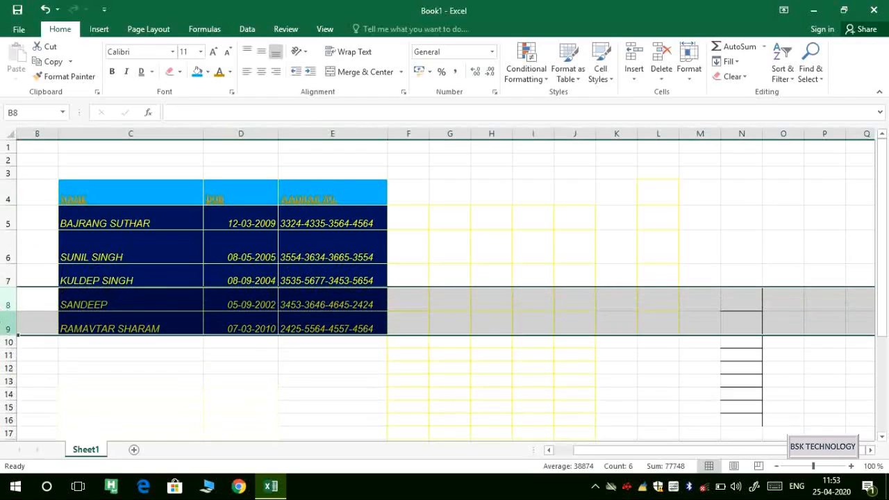
{"action": "left_click", "coordinate": [355, 303]}
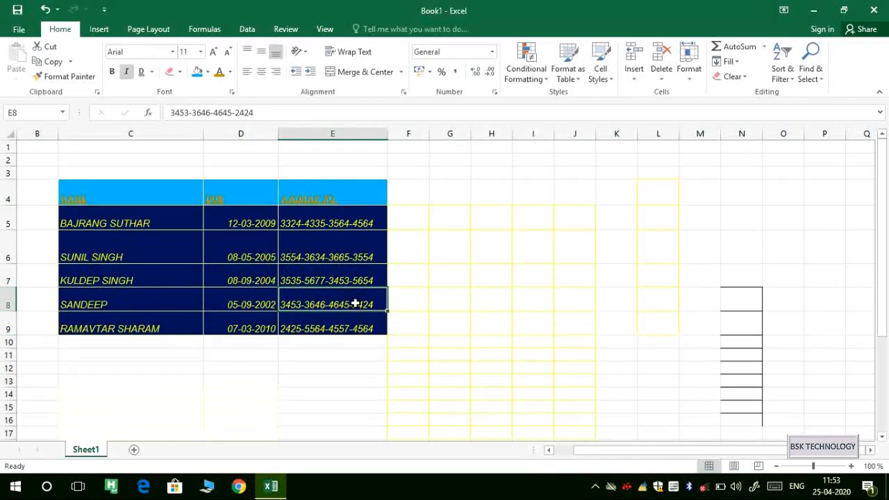
{"action": "left_click_drag", "start_coordinate": [70, 193], "coordinate": [341, 185]}
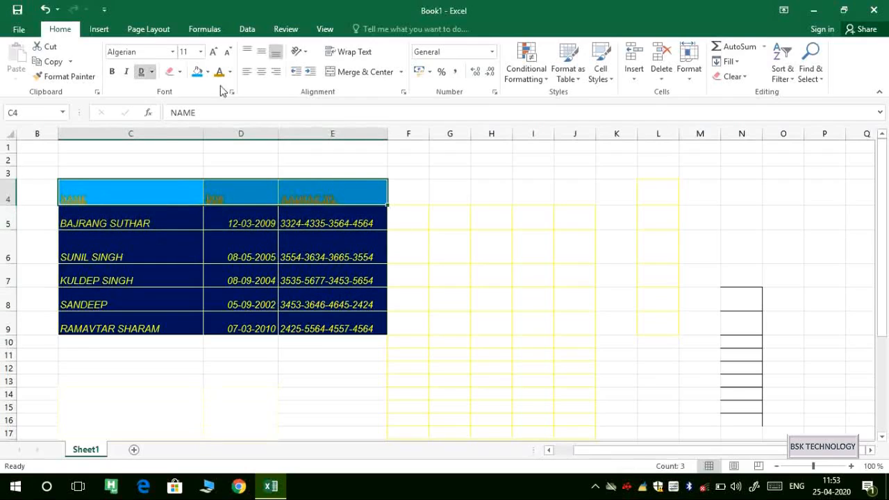
Set the header C4:E4 font size to 45, then change it to 22.
{"action": "left_click", "coordinate": [184, 54]}
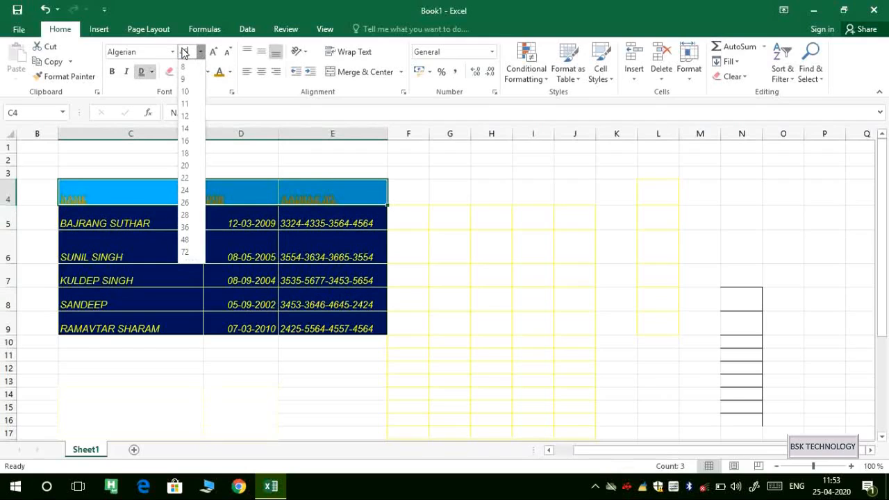
{"action": "type", "text": "45"}
{"action": "key", "text": "Return"}
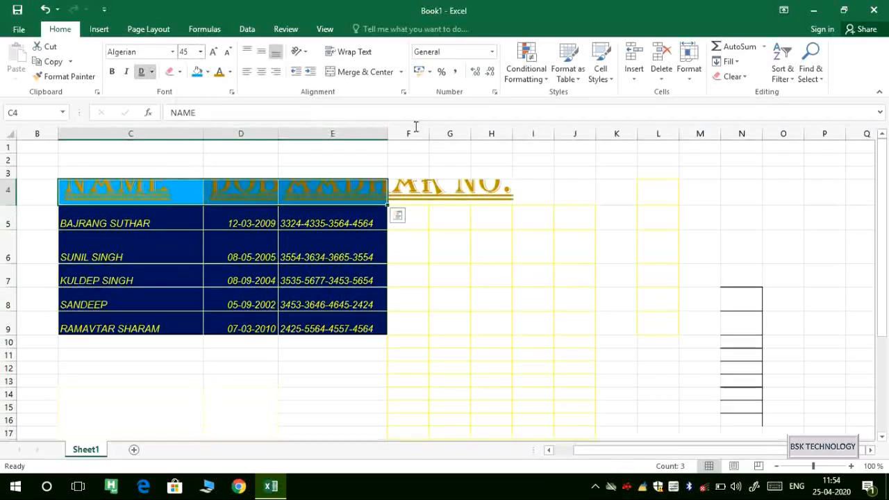
{"action": "left_click", "coordinate": [200, 51]}
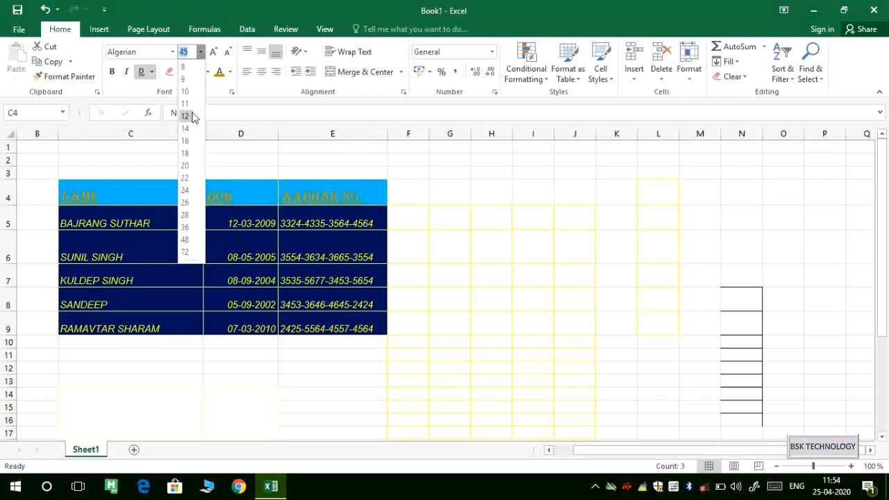
{"action": "left_click", "coordinate": [192, 179]}
{"action": "left_click", "coordinate": [189, 172]}
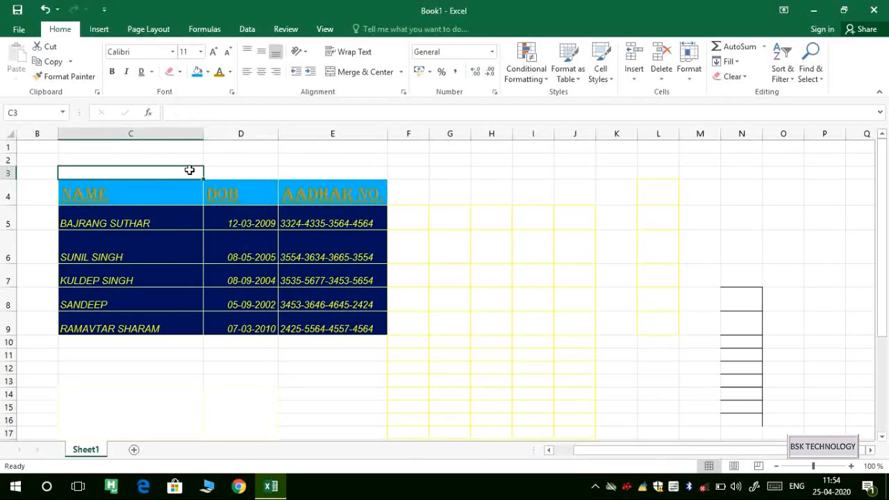
Adjust the data cells C5:E9 font size until it reads 12.
{"action": "left_click", "coordinate": [74, 215]}
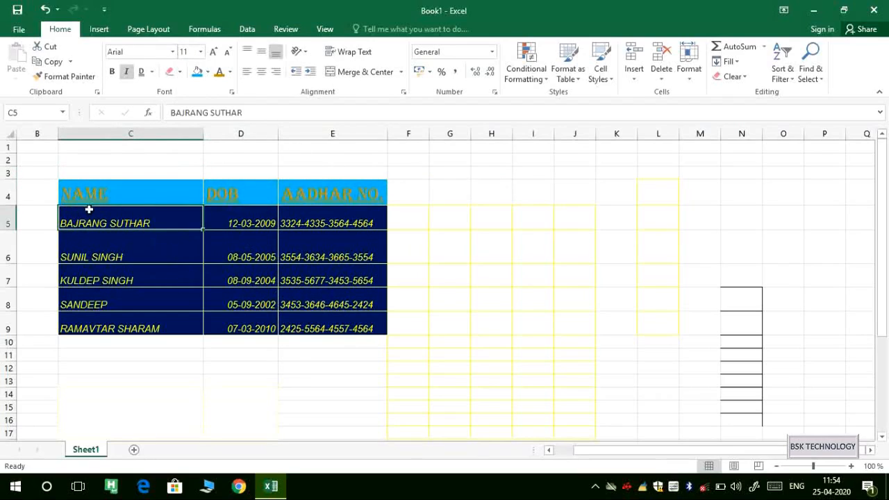
{"action": "left_click_drag", "start_coordinate": [75, 218], "coordinate": [327, 314]}
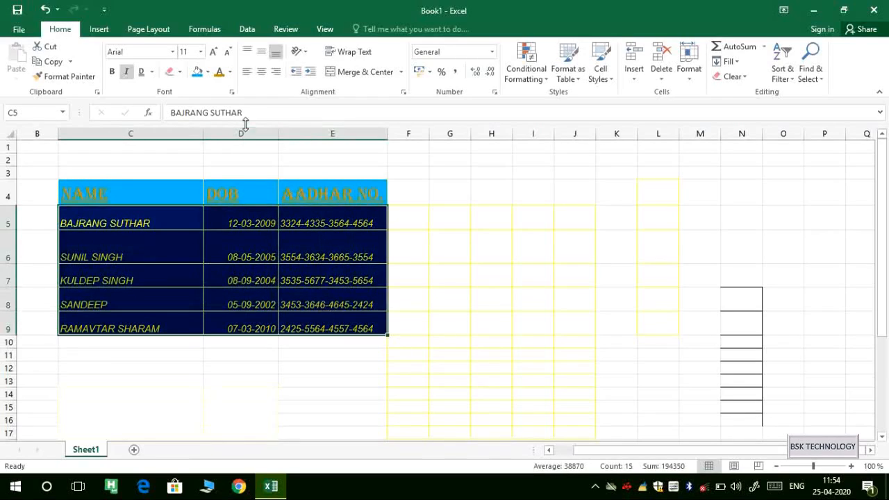
{"action": "left_click", "coordinate": [213, 53]}
{"action": "left_click", "coordinate": [214, 53]}
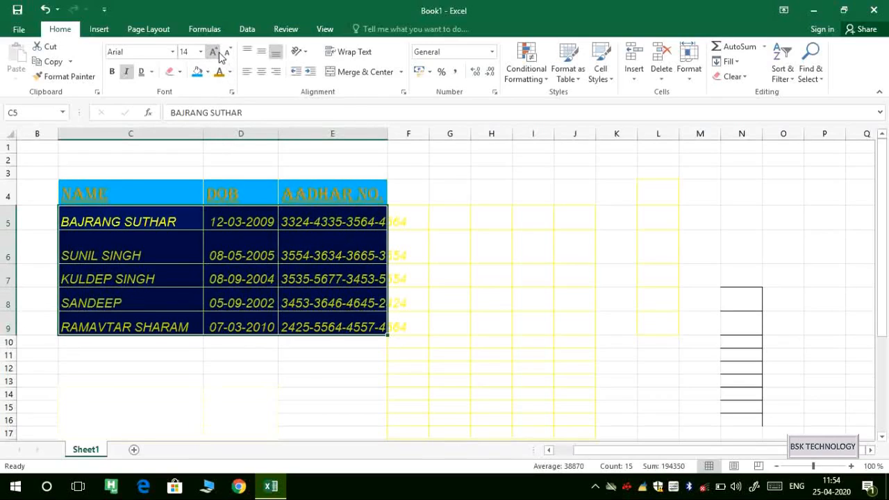
{"action": "left_click", "coordinate": [230, 52]}
{"action": "left_click", "coordinate": [230, 53]}
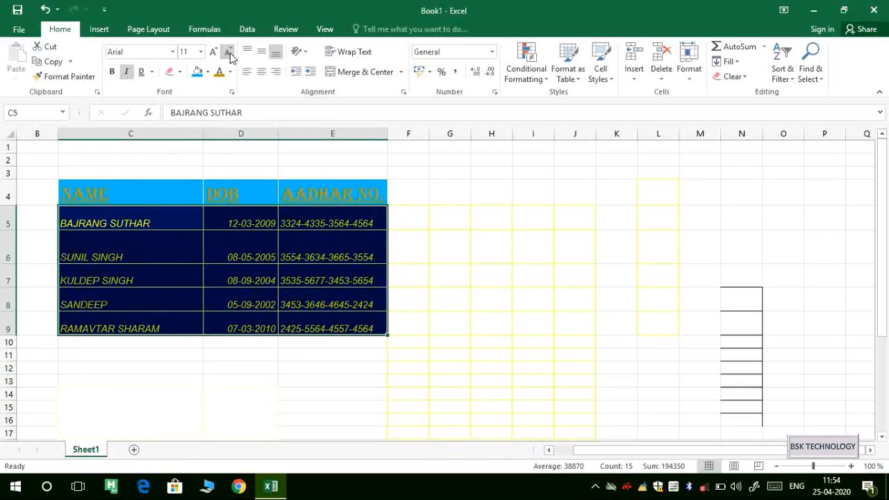
{"action": "left_click", "coordinate": [230, 53]}
{"action": "left_click", "coordinate": [213, 54]}
{"action": "left_click", "coordinate": [213, 54]}
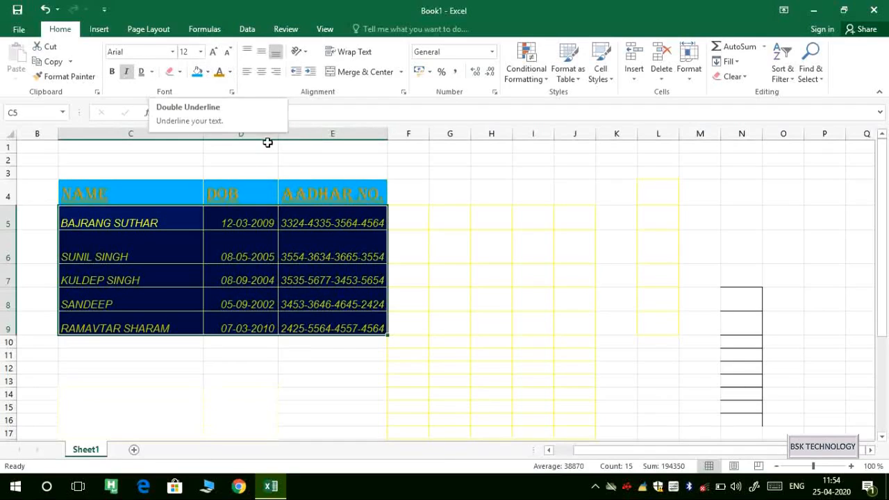
{"action": "left_click", "coordinate": [300, 134]}
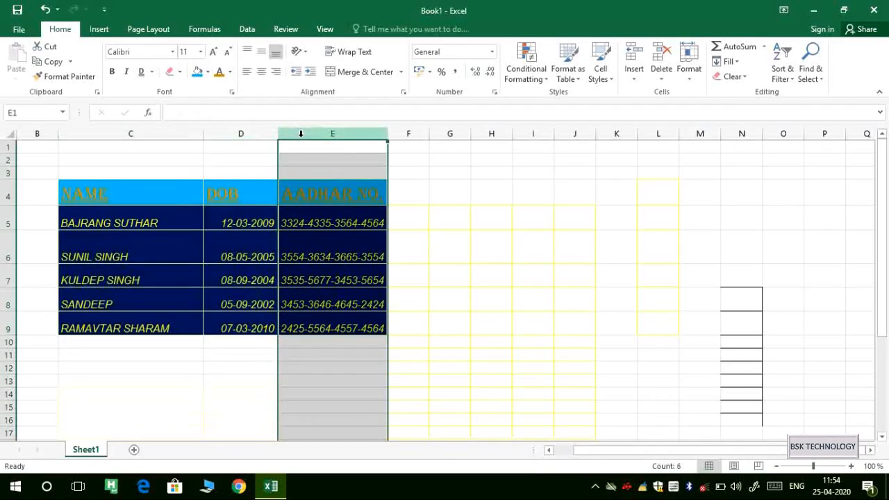
{"action": "left_click", "coordinate": [504, 247]}
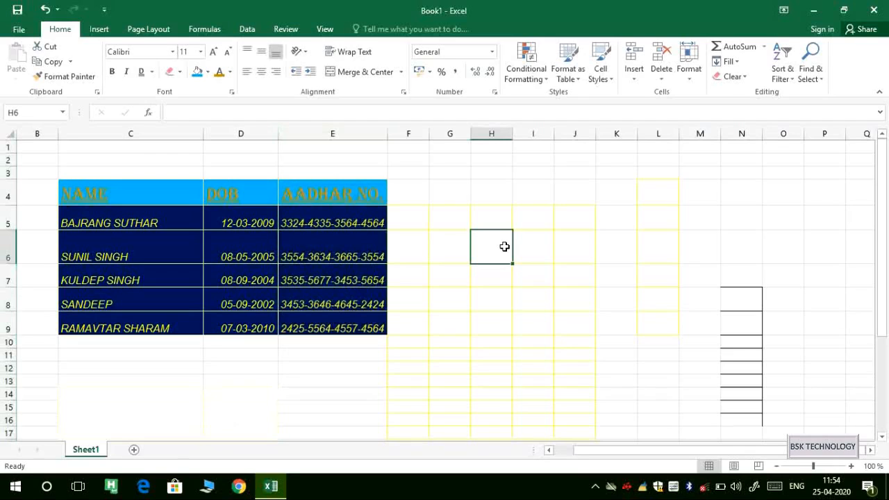